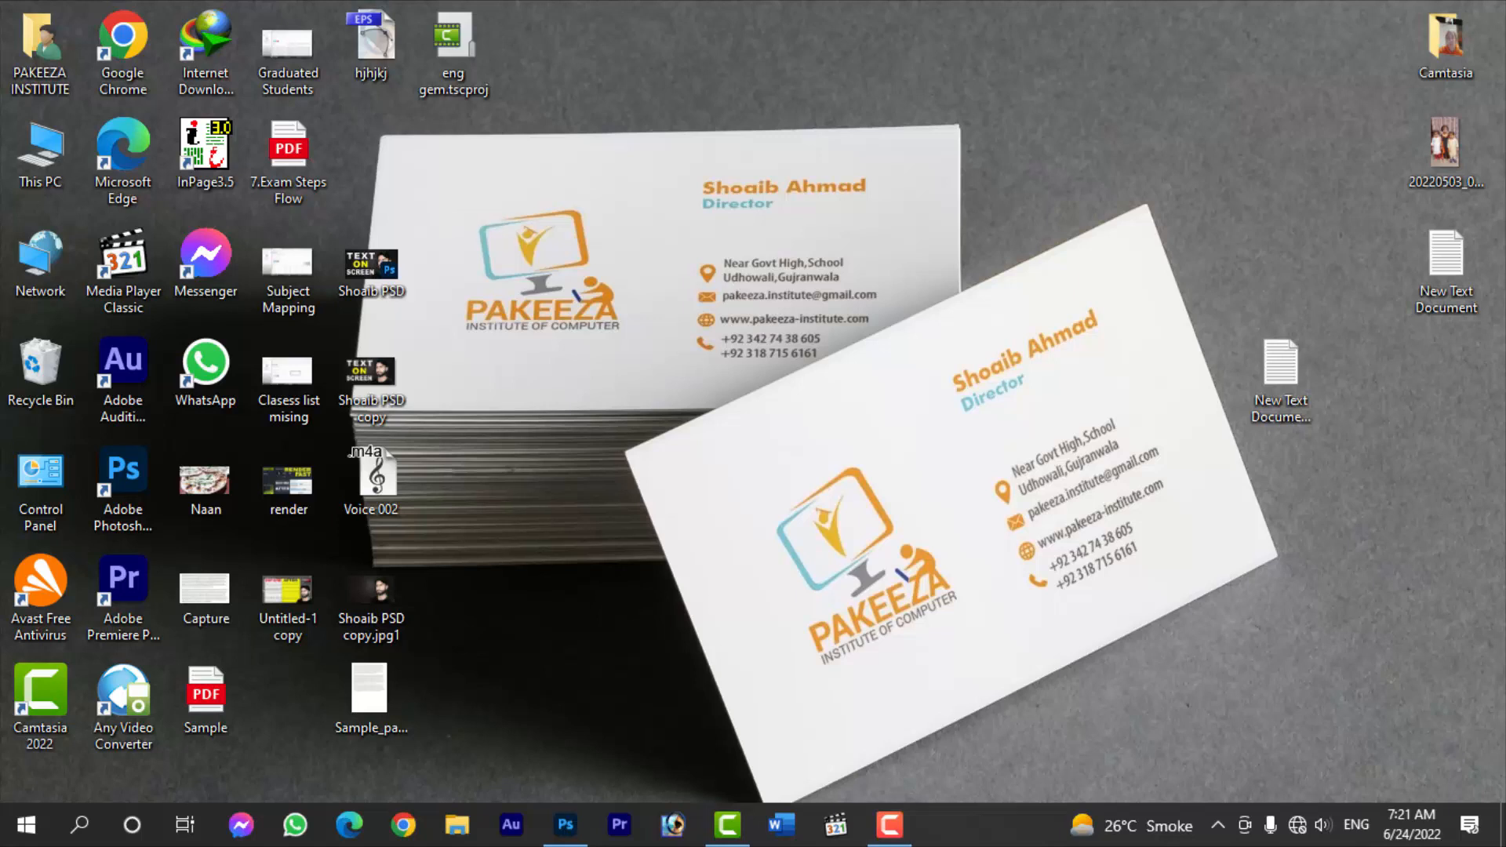
pyautogui.rightClick(970, 203)
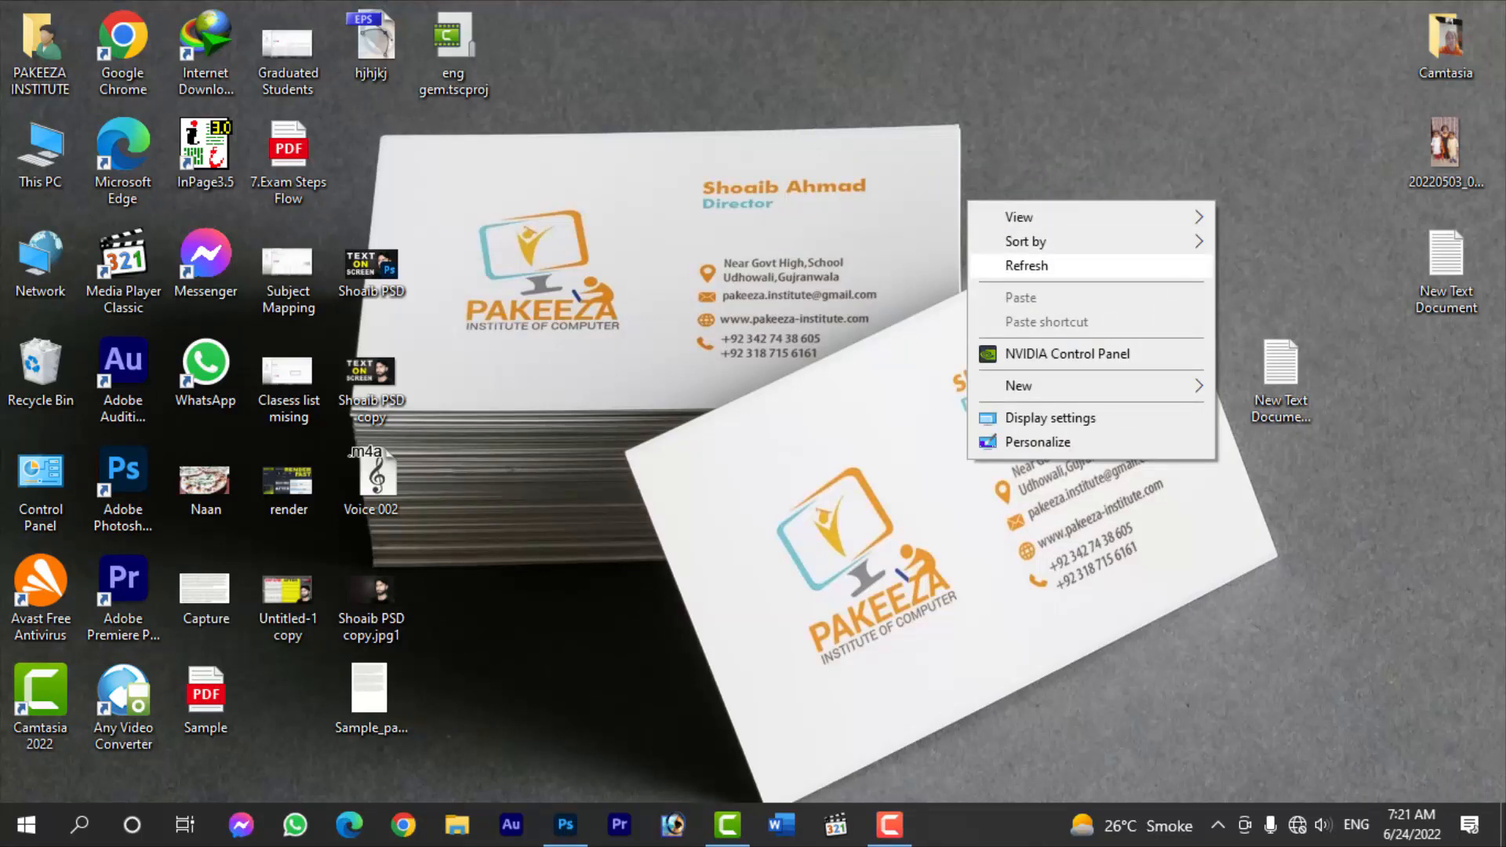
pyautogui.click(1020, 266)
pyautogui.rightClick(969, 222)
pyautogui.click(1020, 287)
pyautogui.rightClick(937, 207)
pyautogui.click(1020, 269)
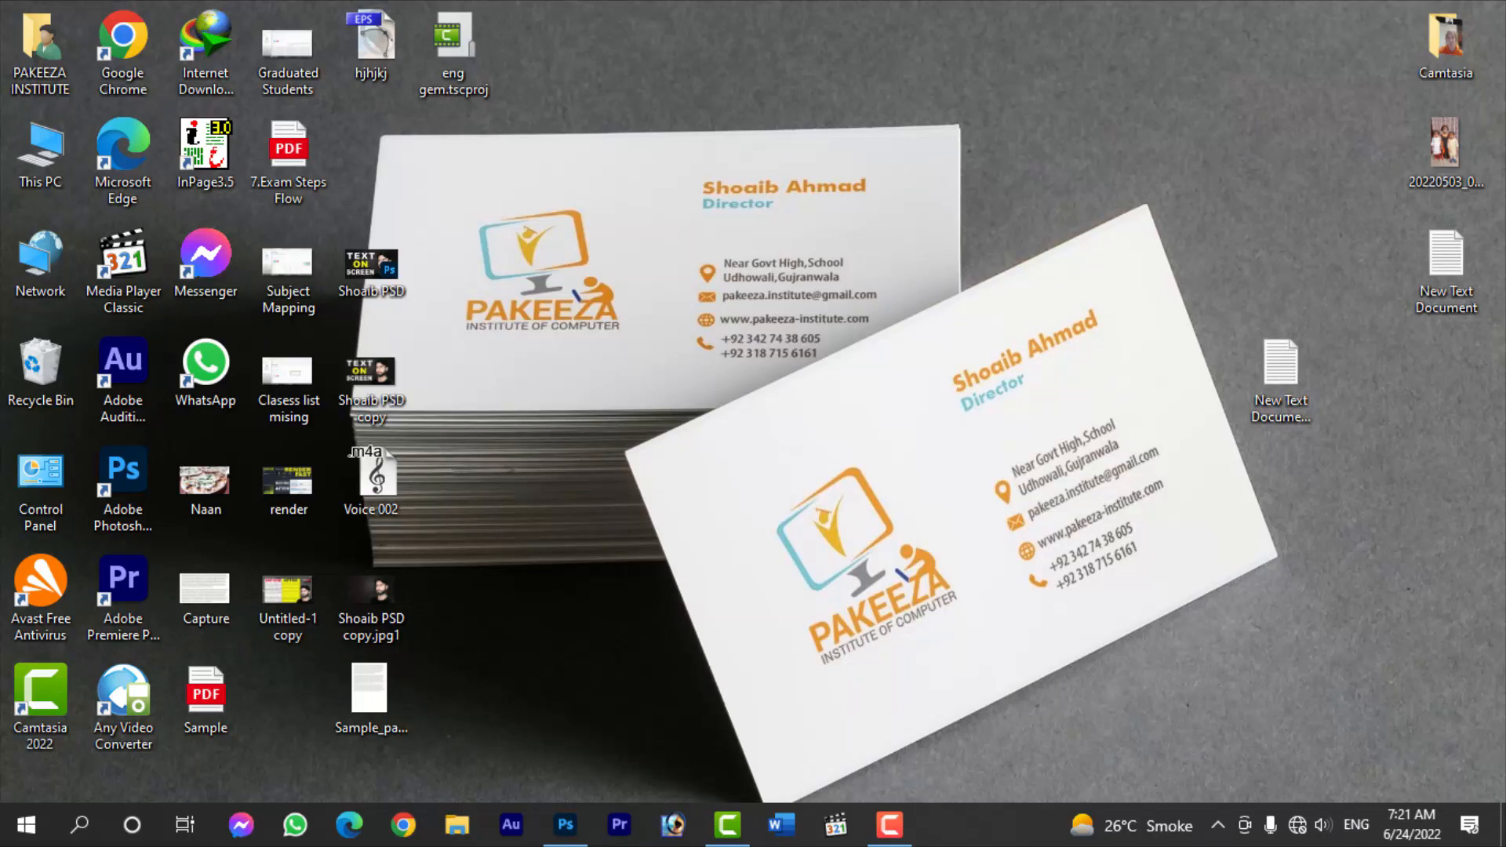
pyautogui.rightClick(655, 398)
pyautogui.click(710, 464)
pyautogui.rightClick(621, 400)
pyautogui.click(683, 466)
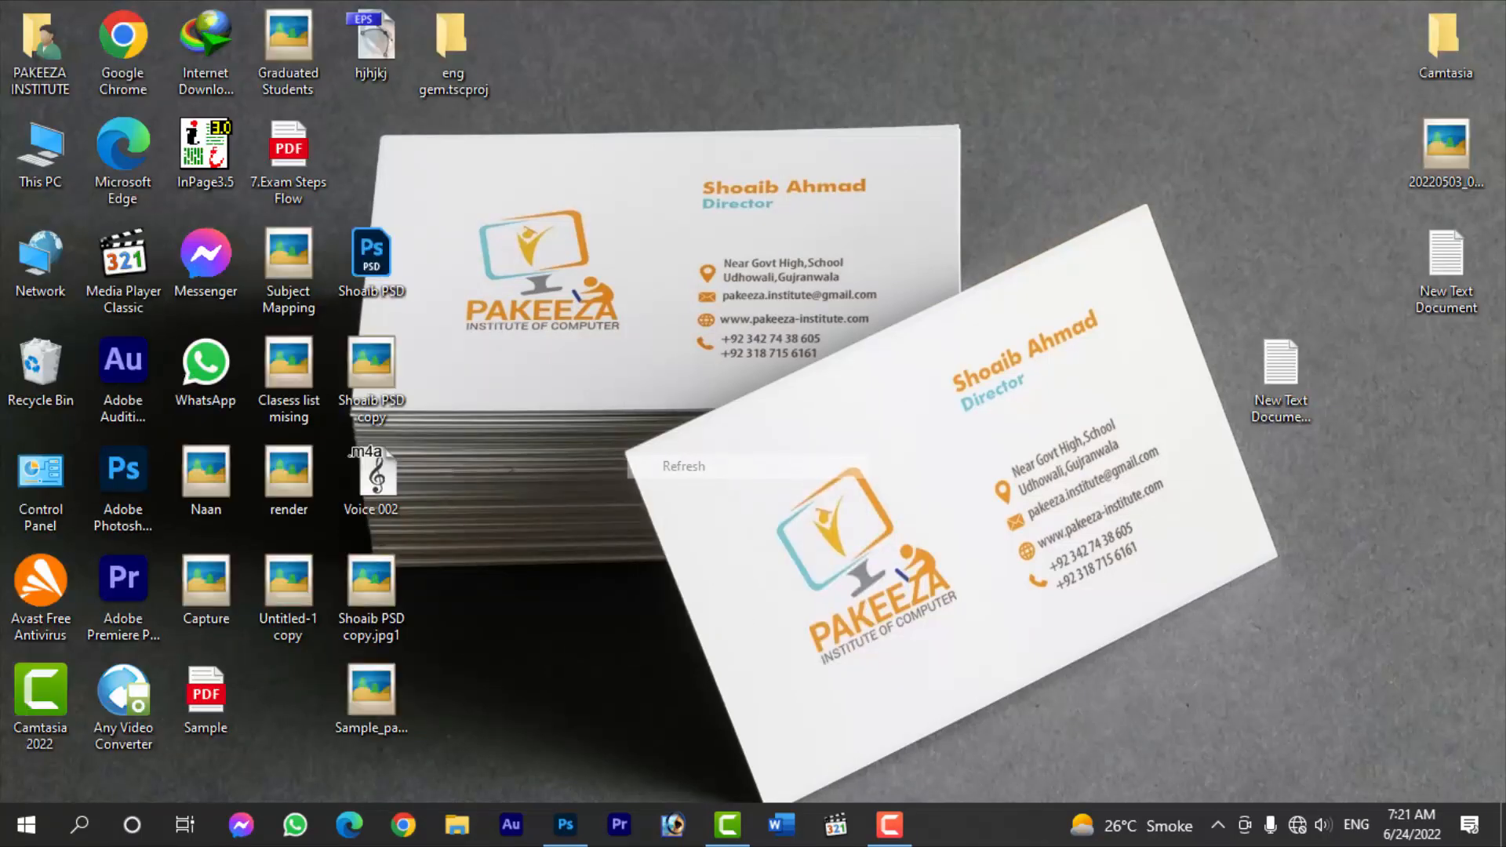
# - Switch to Photoshop and open the recent file Sample_page-0001.jpg, bringing its first paragraphs into view
pyautogui.click(565, 825)
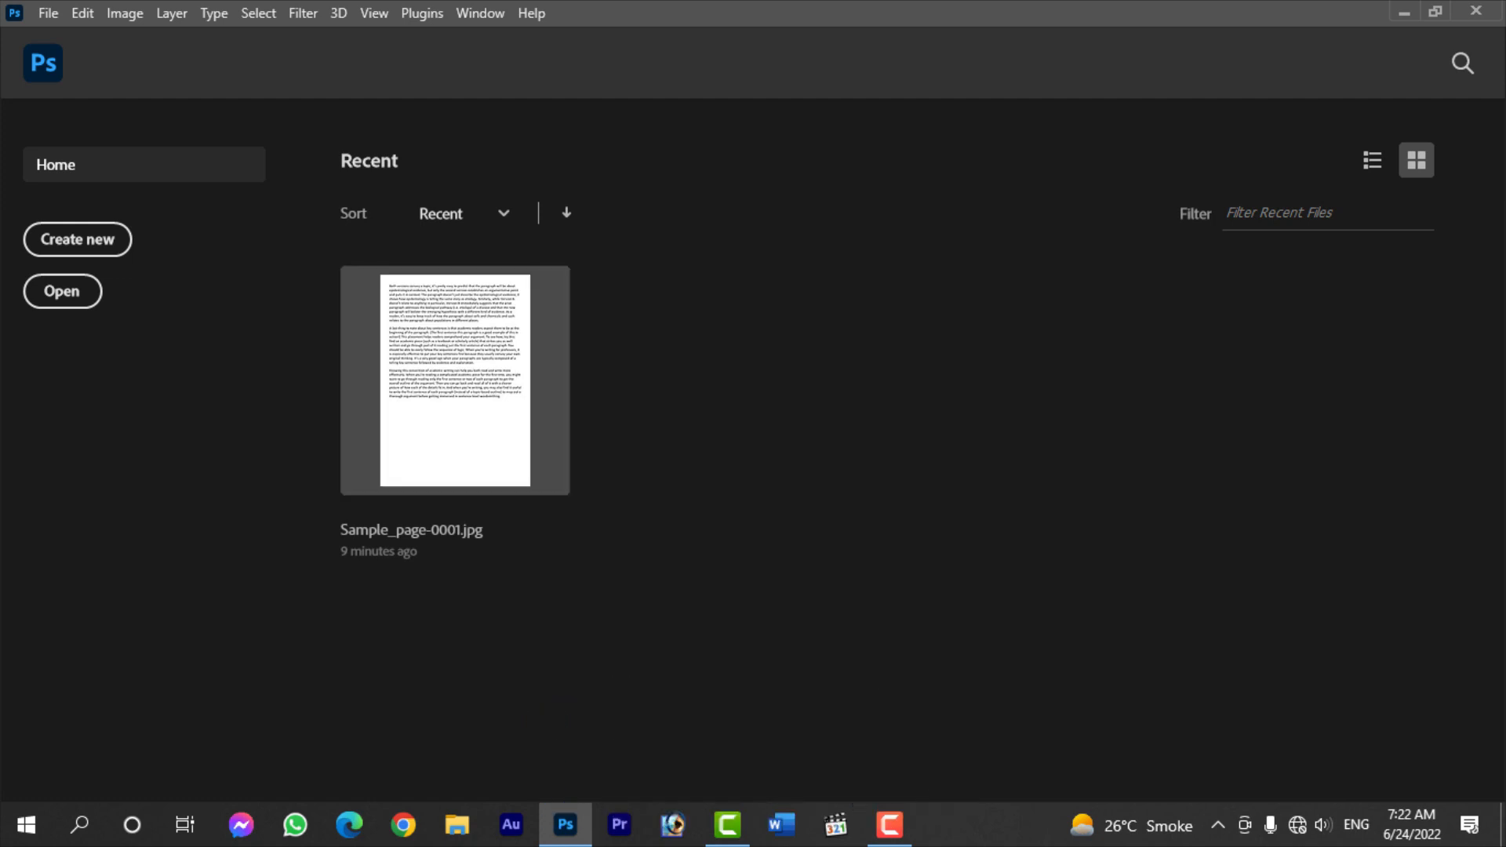
pyautogui.click(456, 381)
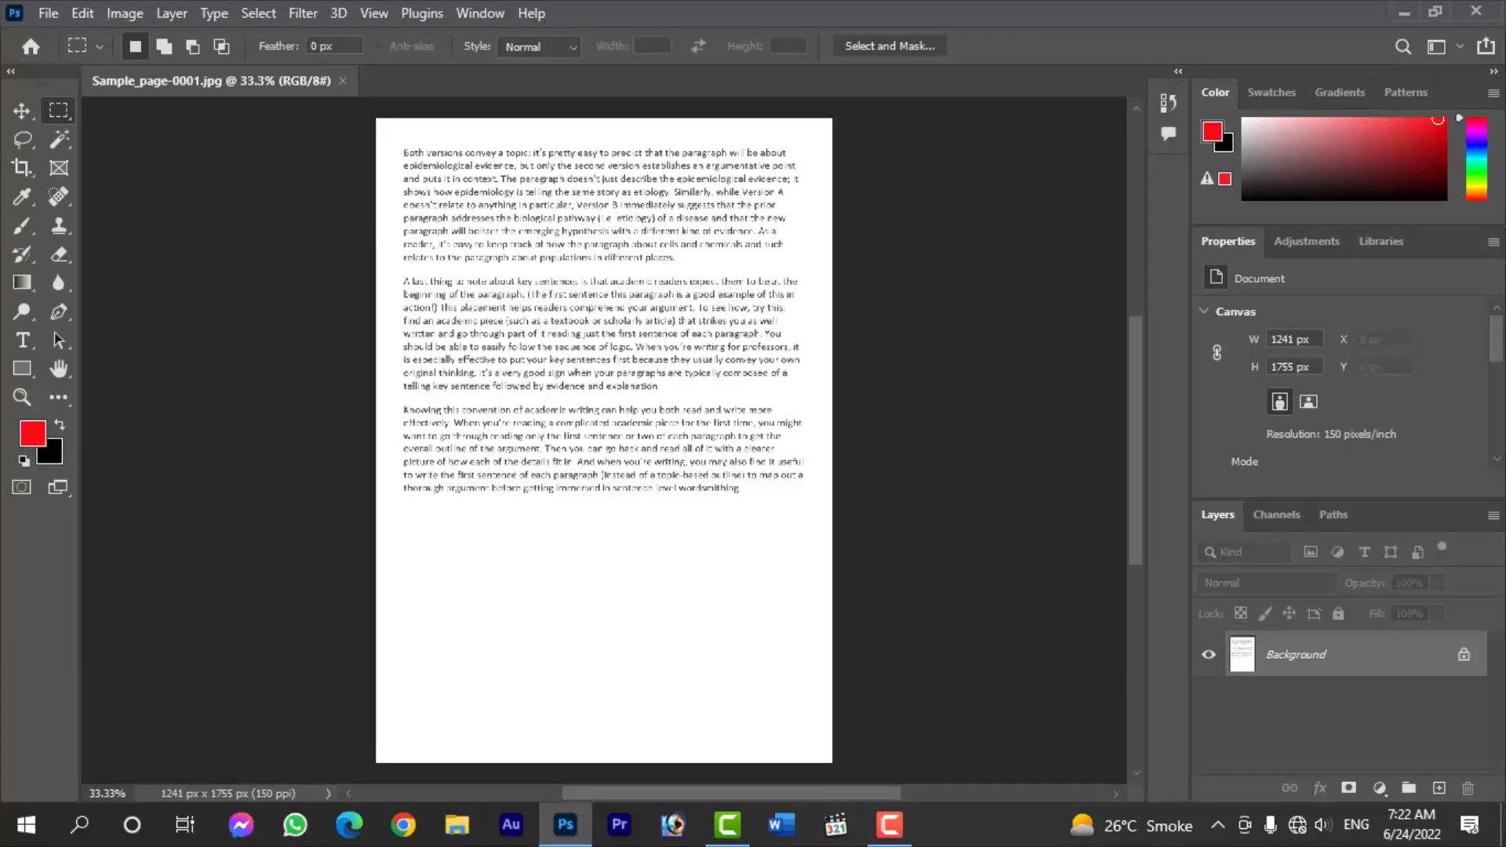
pyautogui.scroll(-2, 639, 343)
pyautogui.scroll(7, 640, 344)
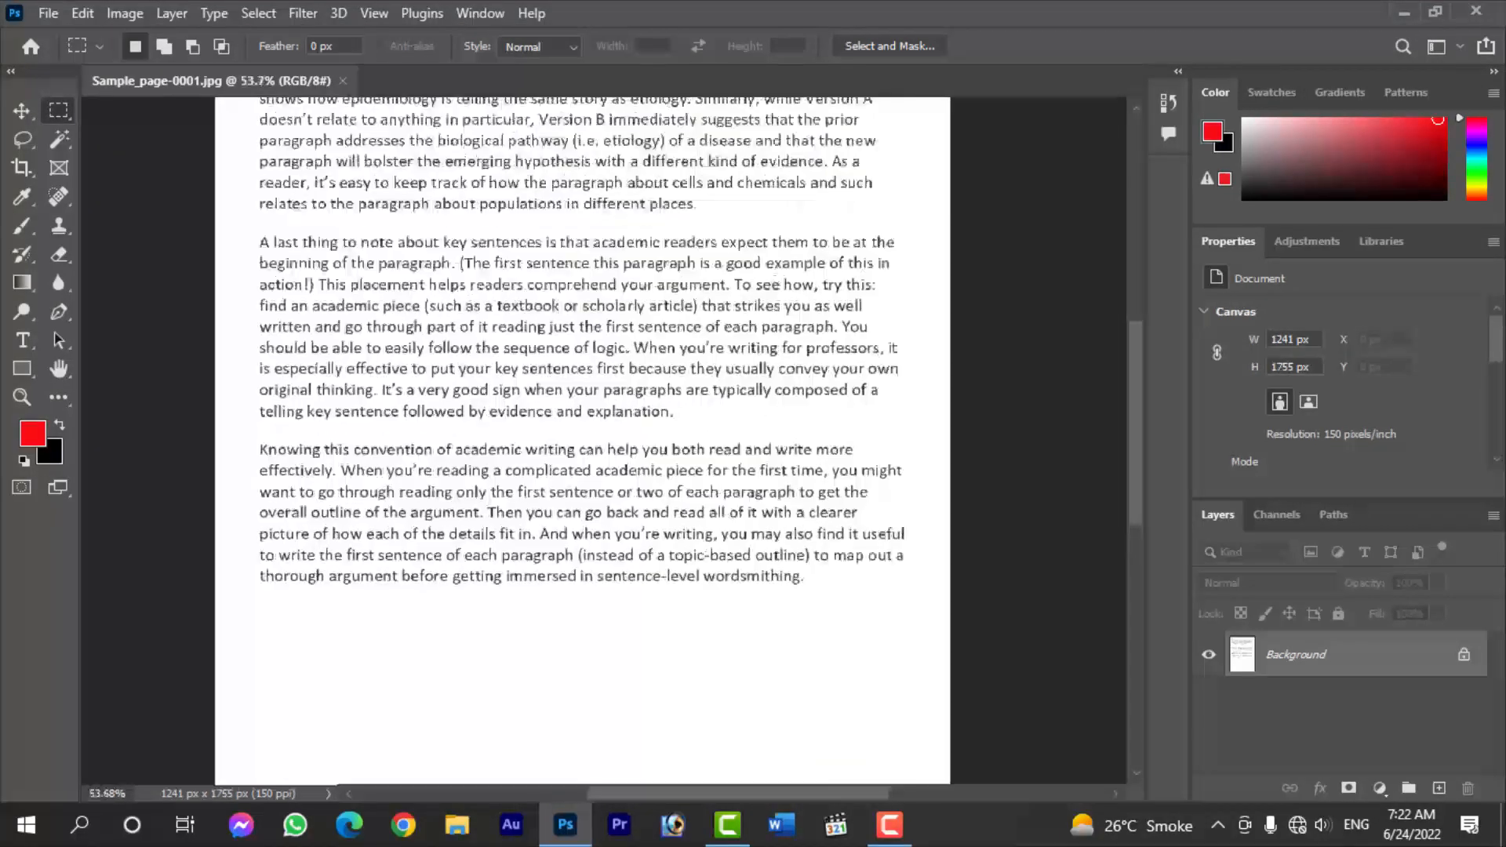
pyautogui.scroll(3, 635, 345)
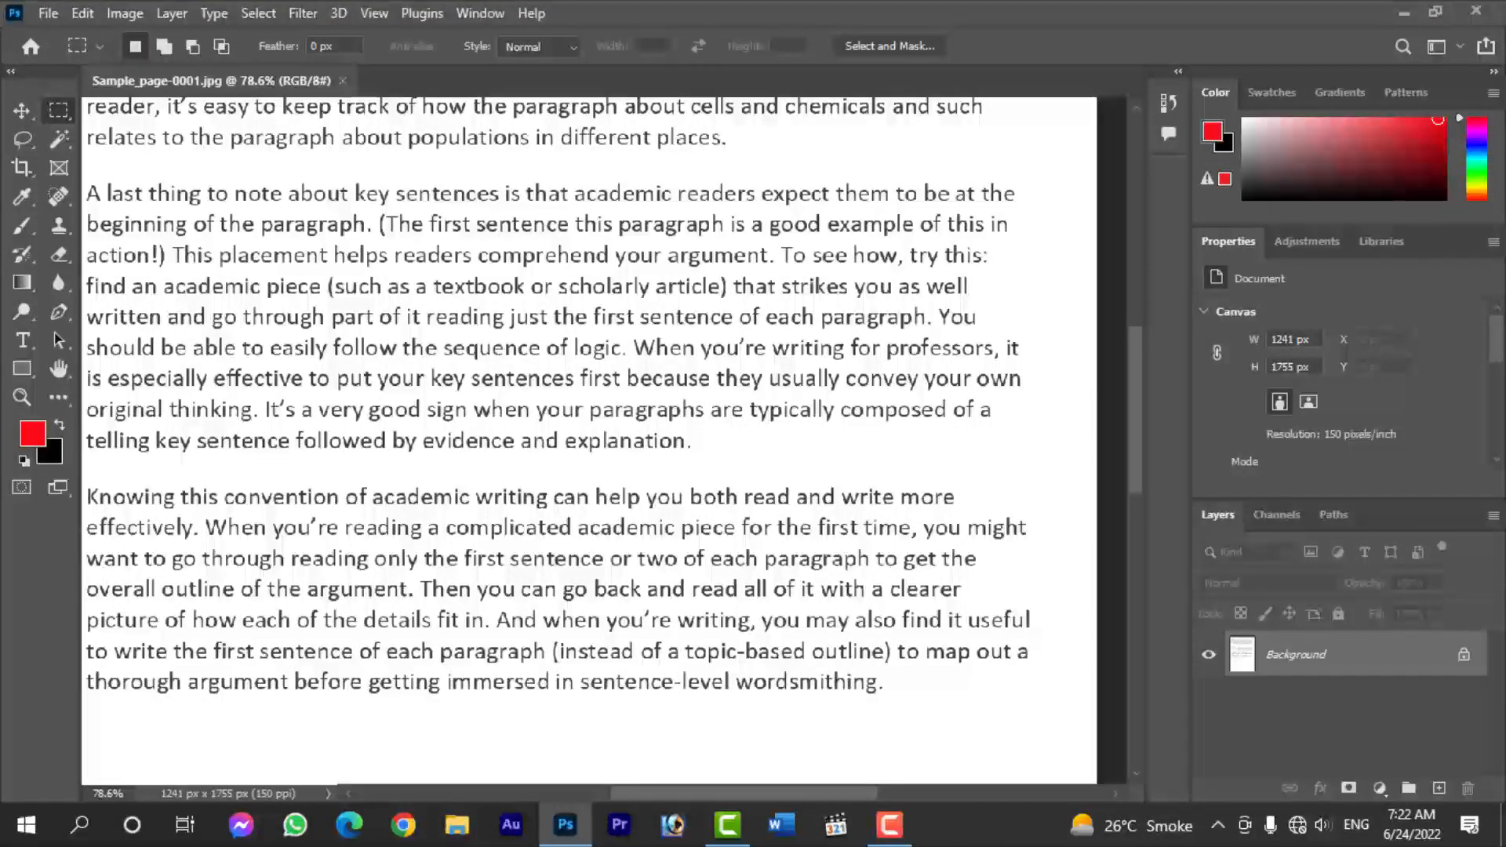
pyautogui.scroll(6, 589, 439)
pyautogui.scroll(-2, 588, 440)
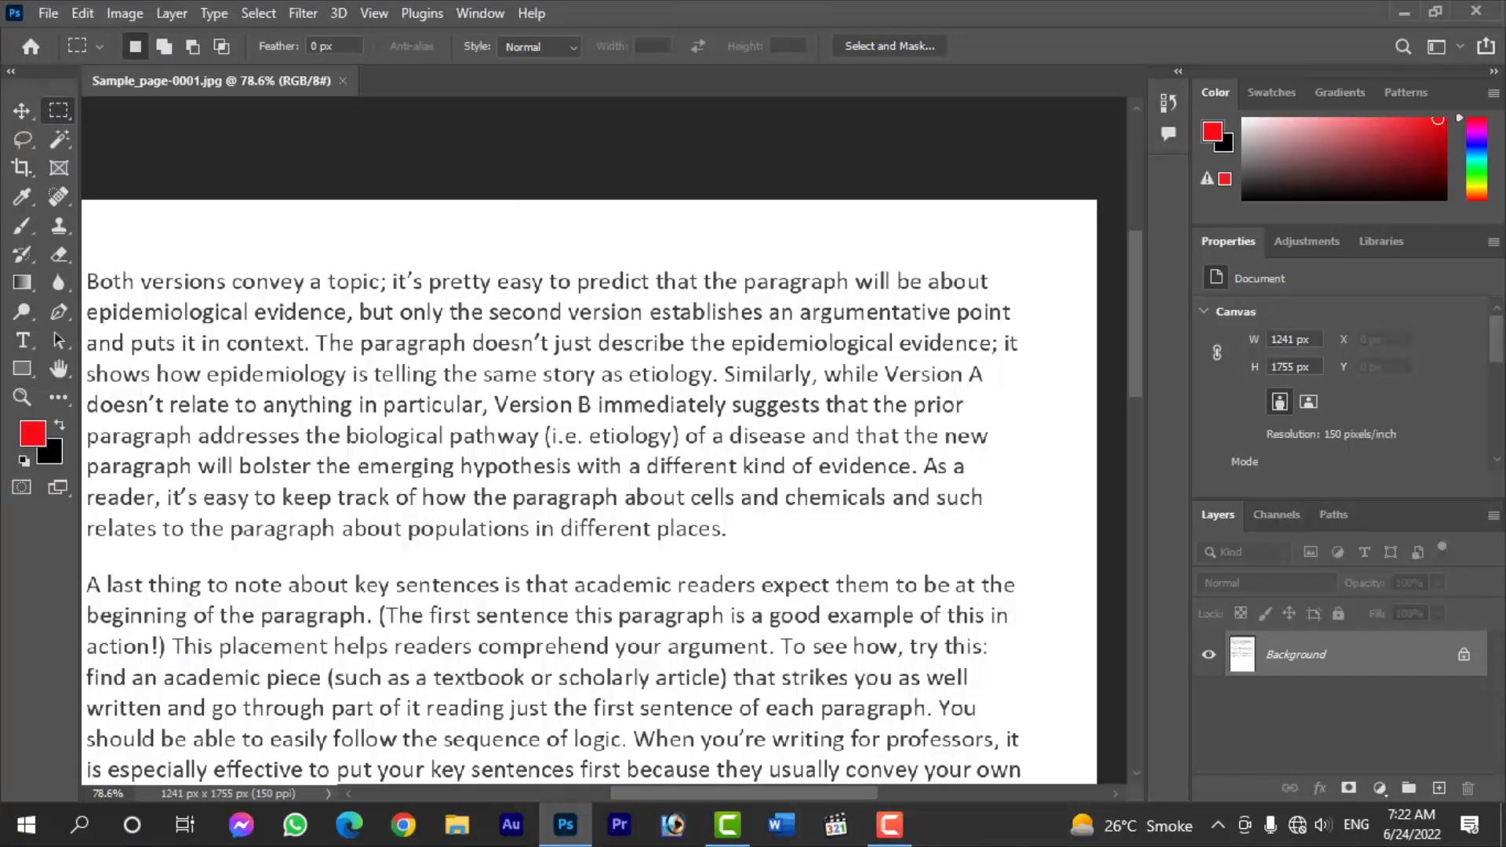
pyautogui.hscroll(-3, 605, 499)
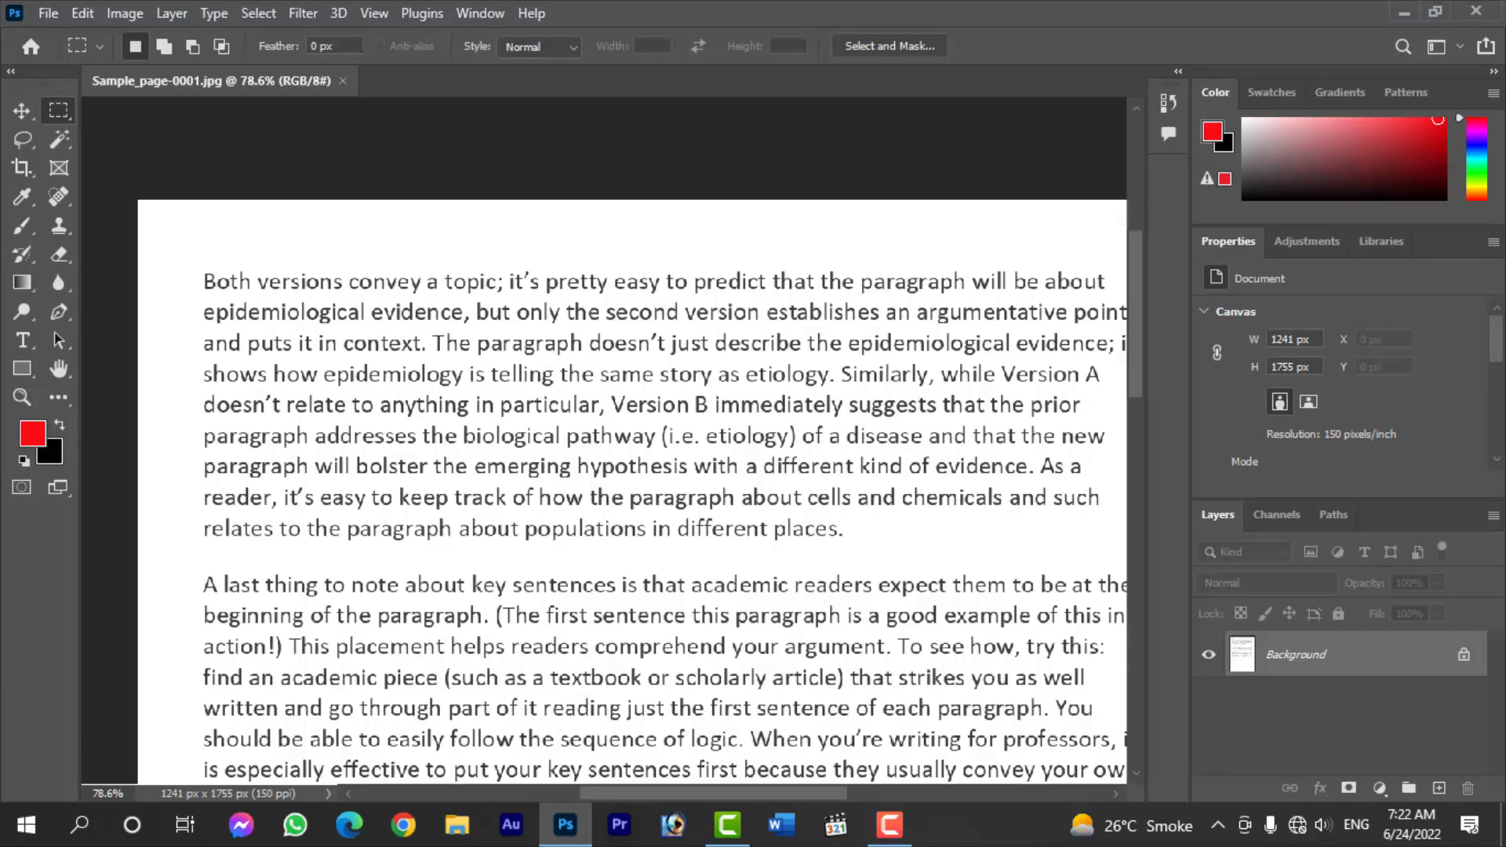
# - Make a Color Range selection from sampled colours with fuzziness 200, subtracting the grey of the text
pyautogui.click(259, 13)
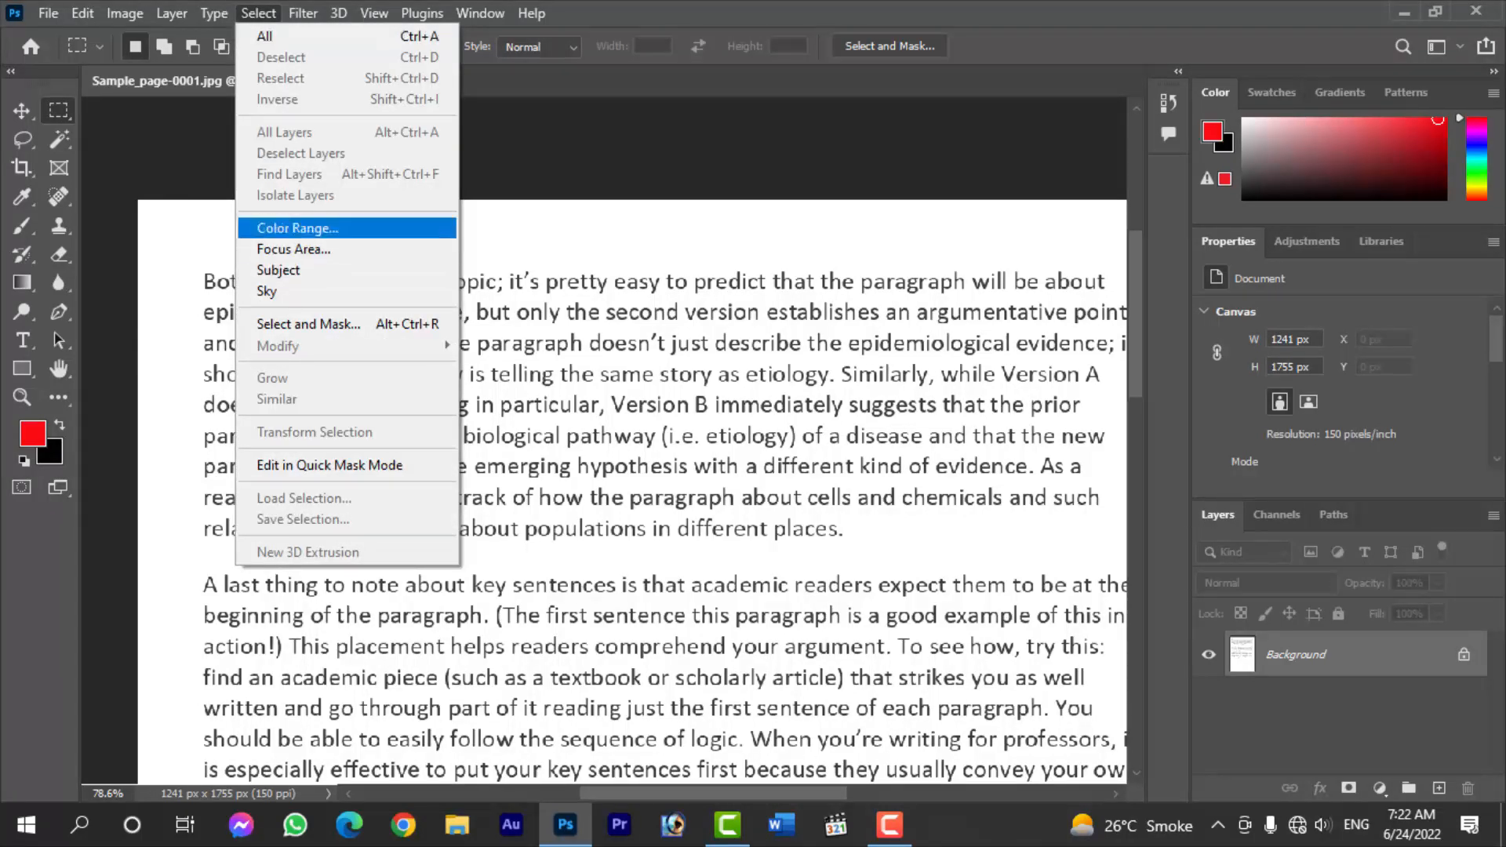
pyautogui.click(298, 228)
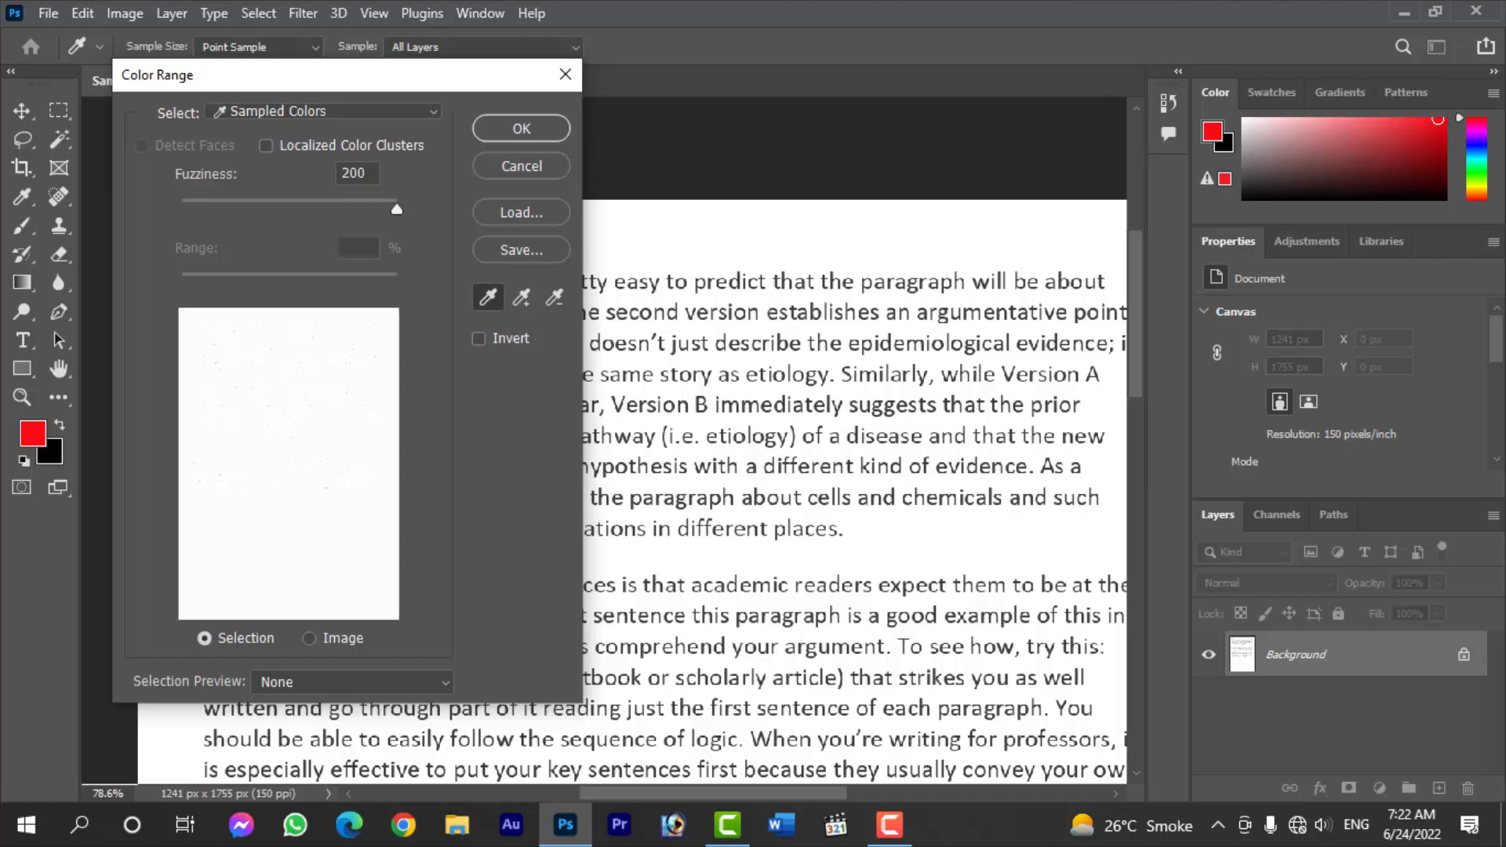
pyautogui.moveTo(314, 76); pyautogui.dragTo(300, 76)
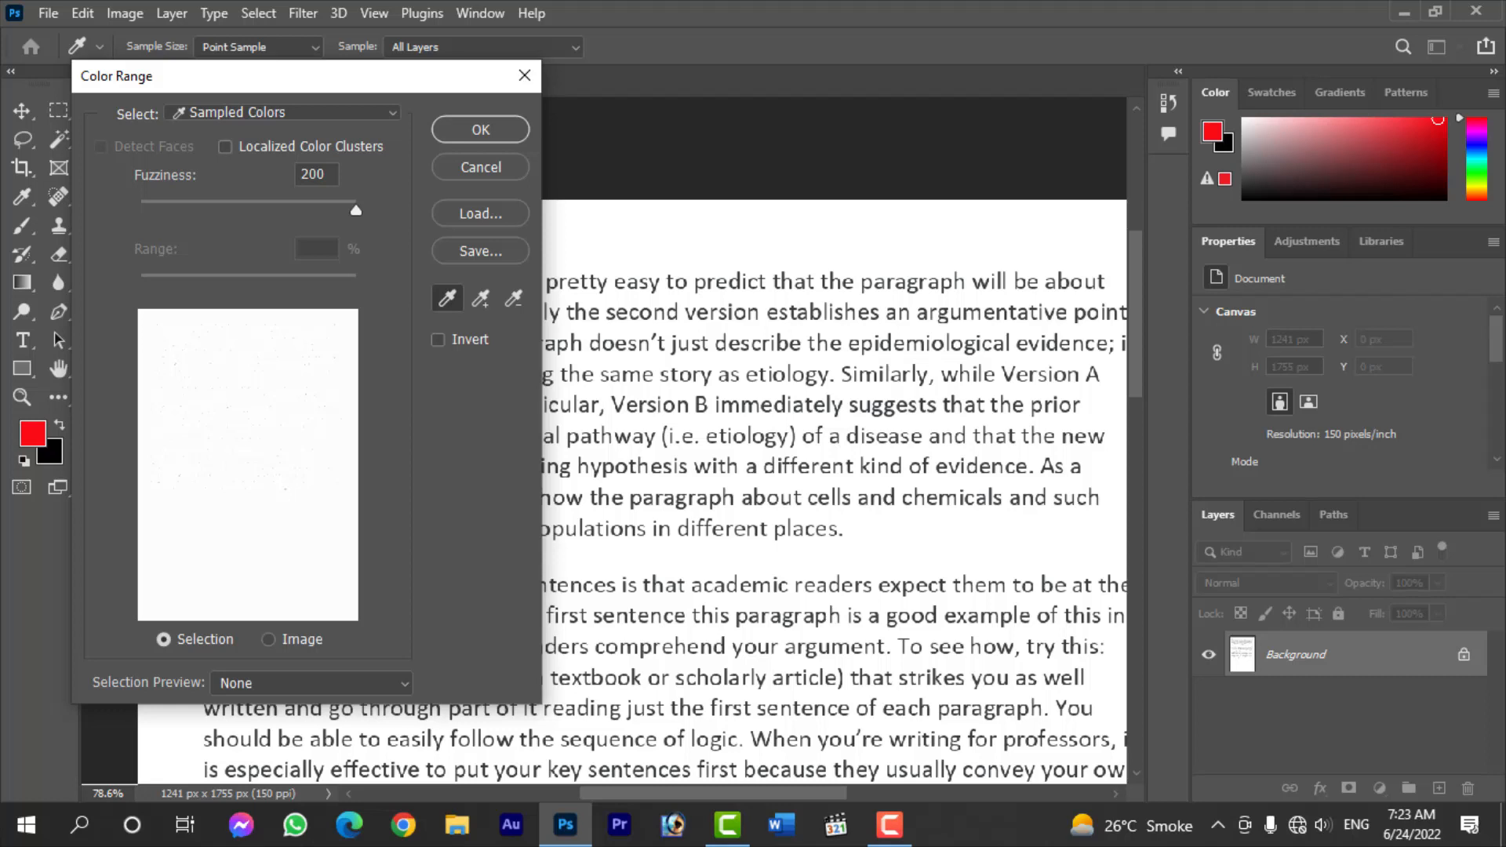
pyautogui.doubleClick(314, 174)
pyautogui.write('33')
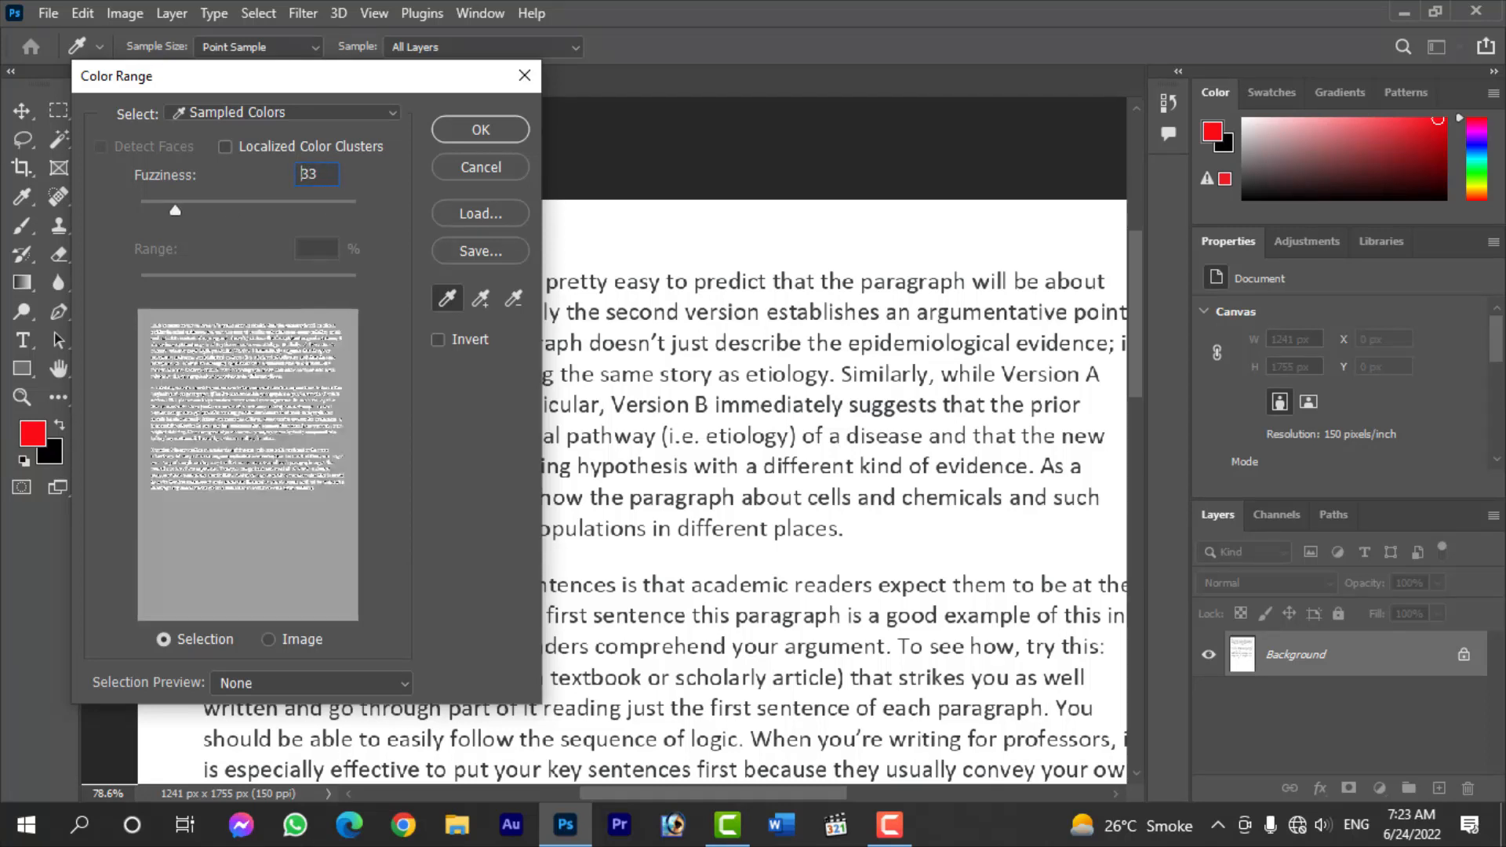
pyautogui.moveTo(175, 210); pyautogui.dragTo(357, 211)
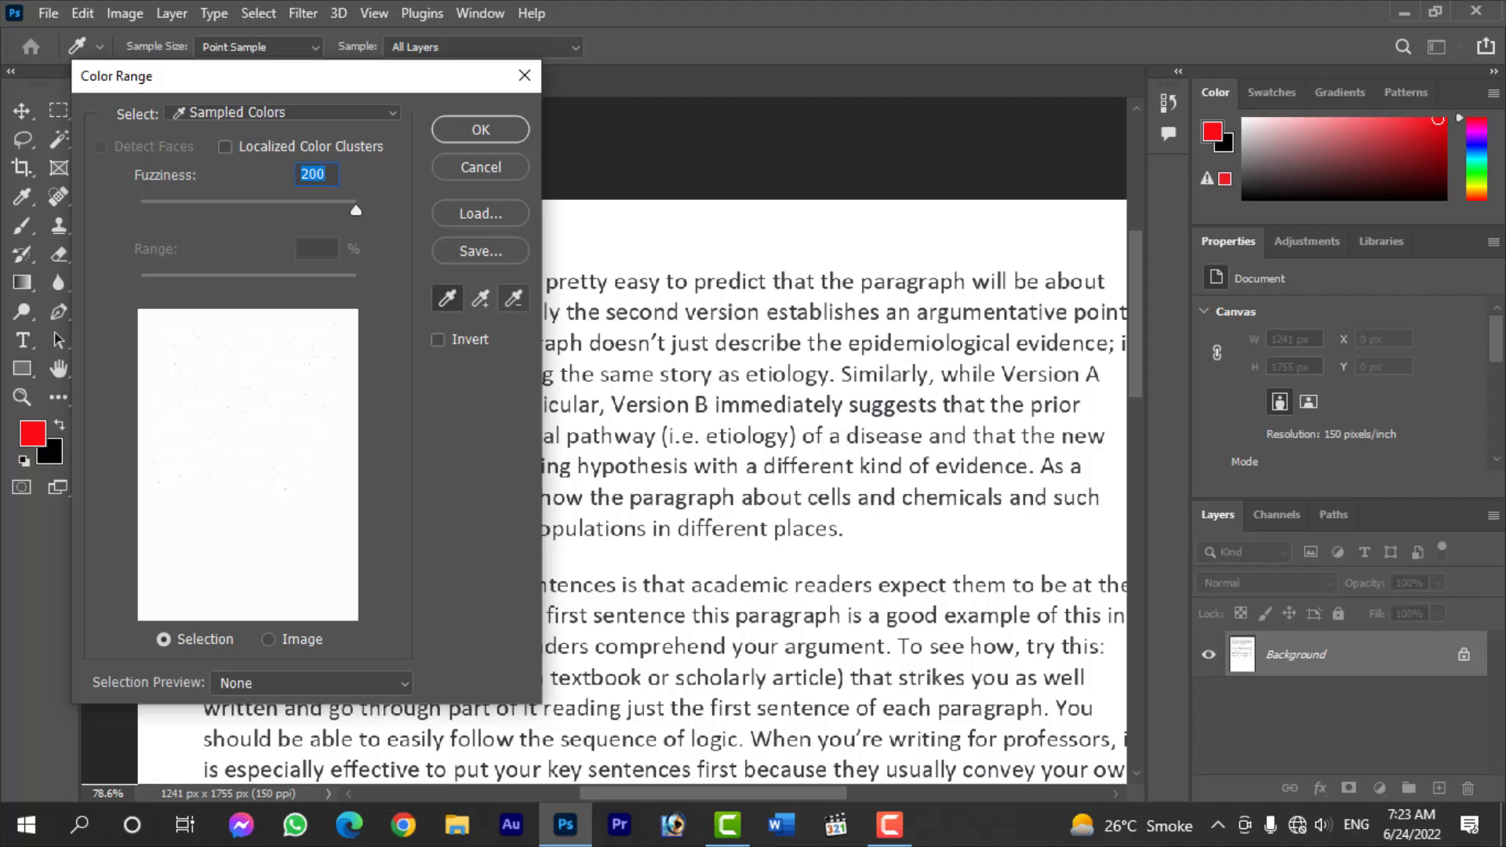
pyautogui.click(514, 298)
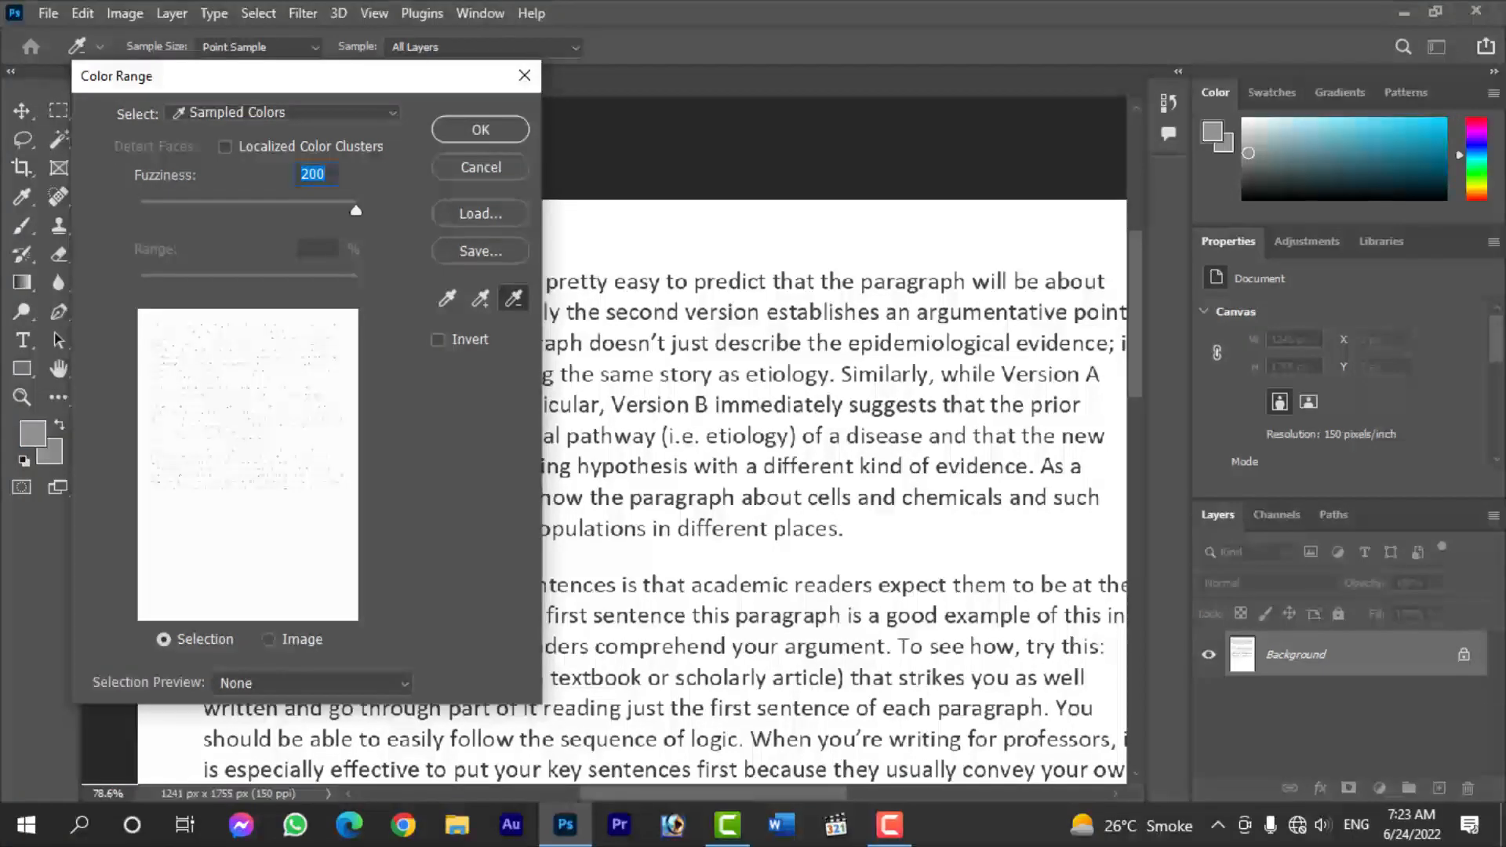
pyautogui.press('Return')
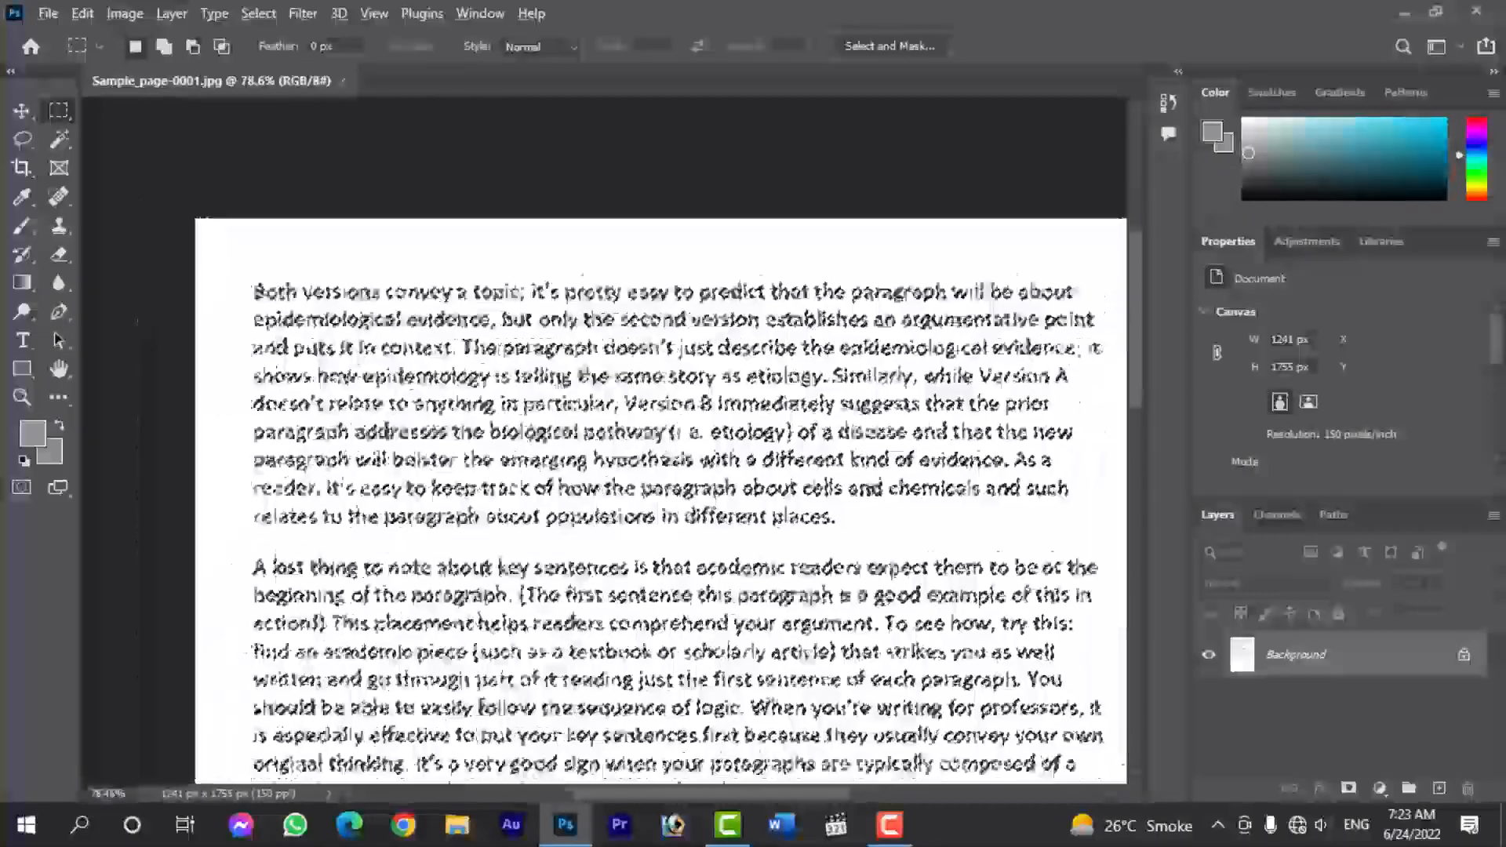
# - Make another Color Range selection, subtracting the dark text colour sampled from the letter B in "Version B"
pyautogui.scroll(6, 760, 397)
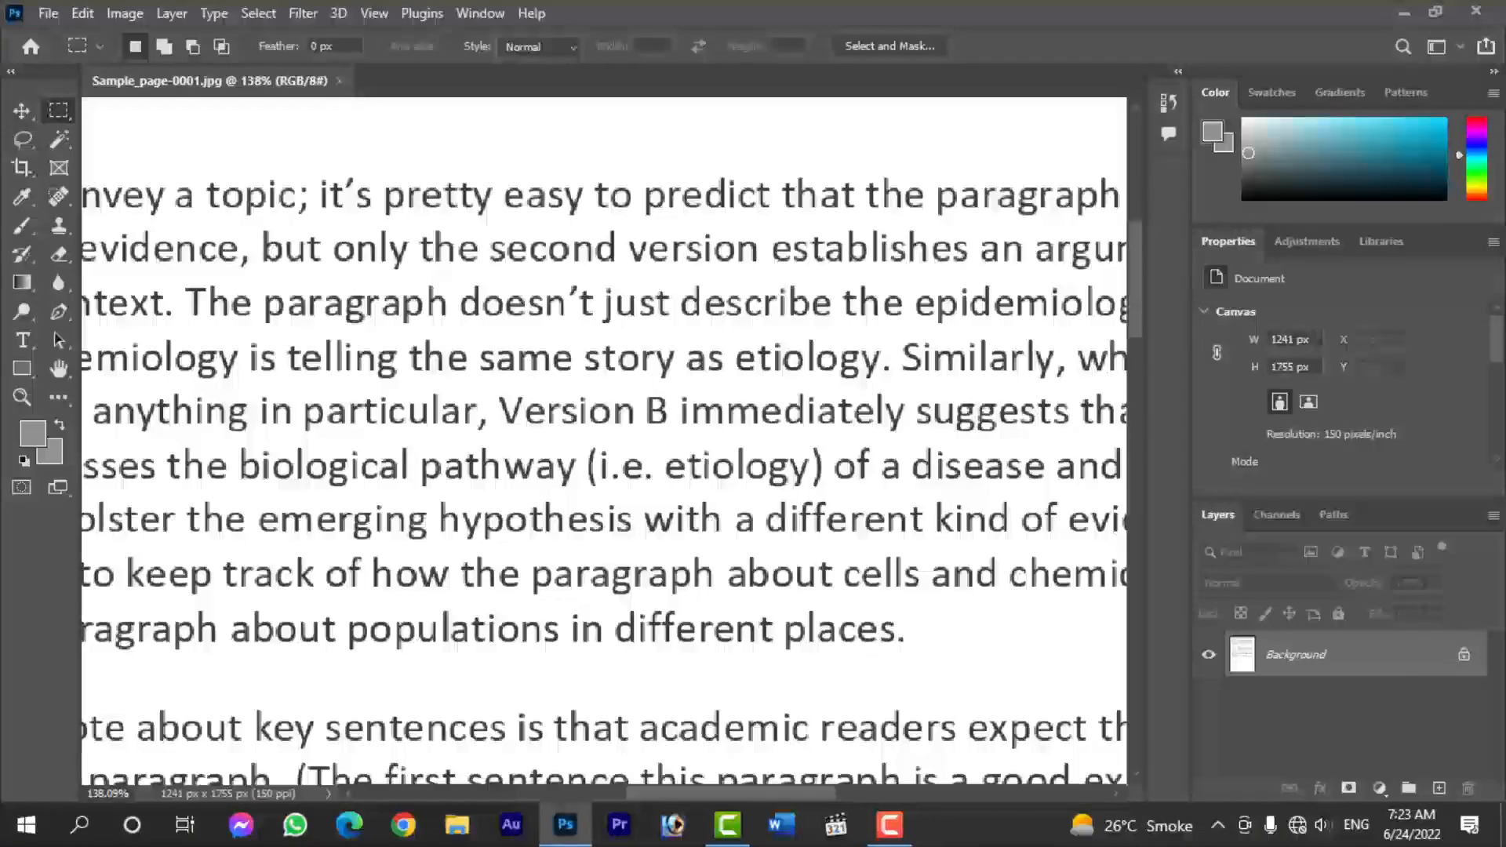
pyautogui.click(258, 13)
pyautogui.click(266, 227)
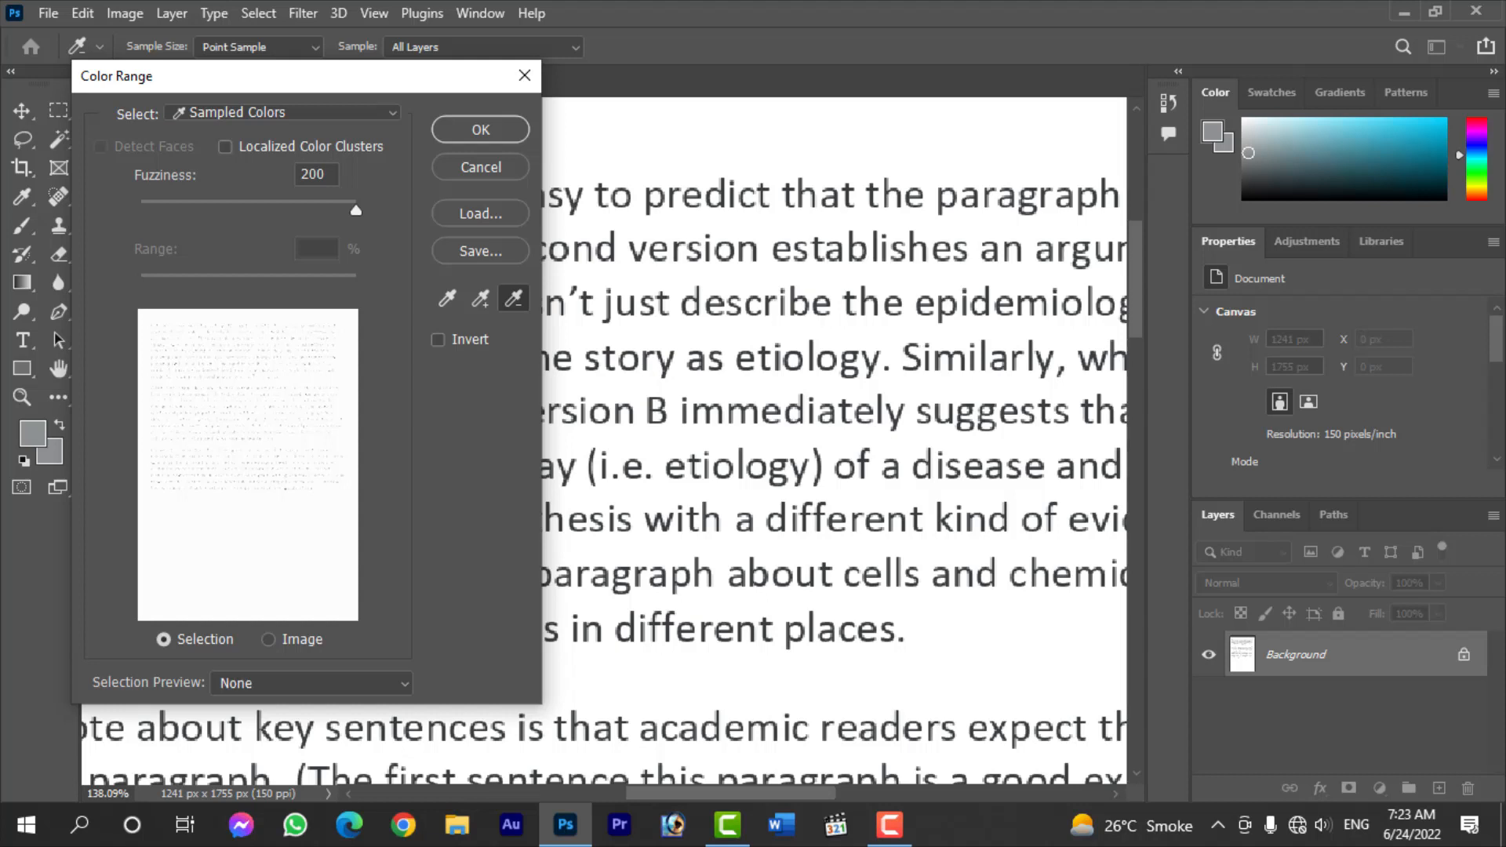
pyautogui.click(656, 412)
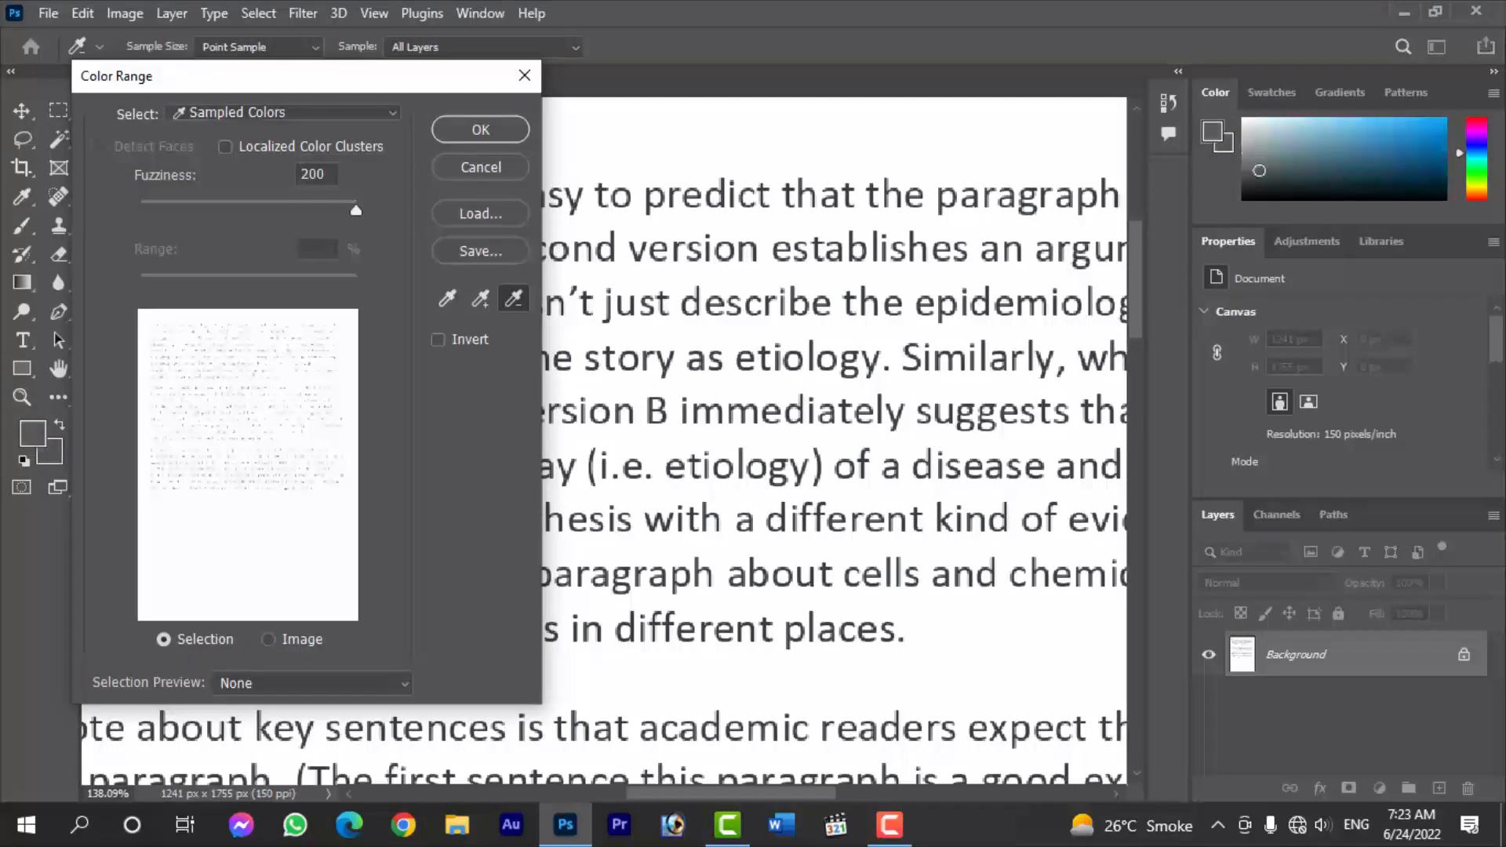
pyautogui.click(481, 130)
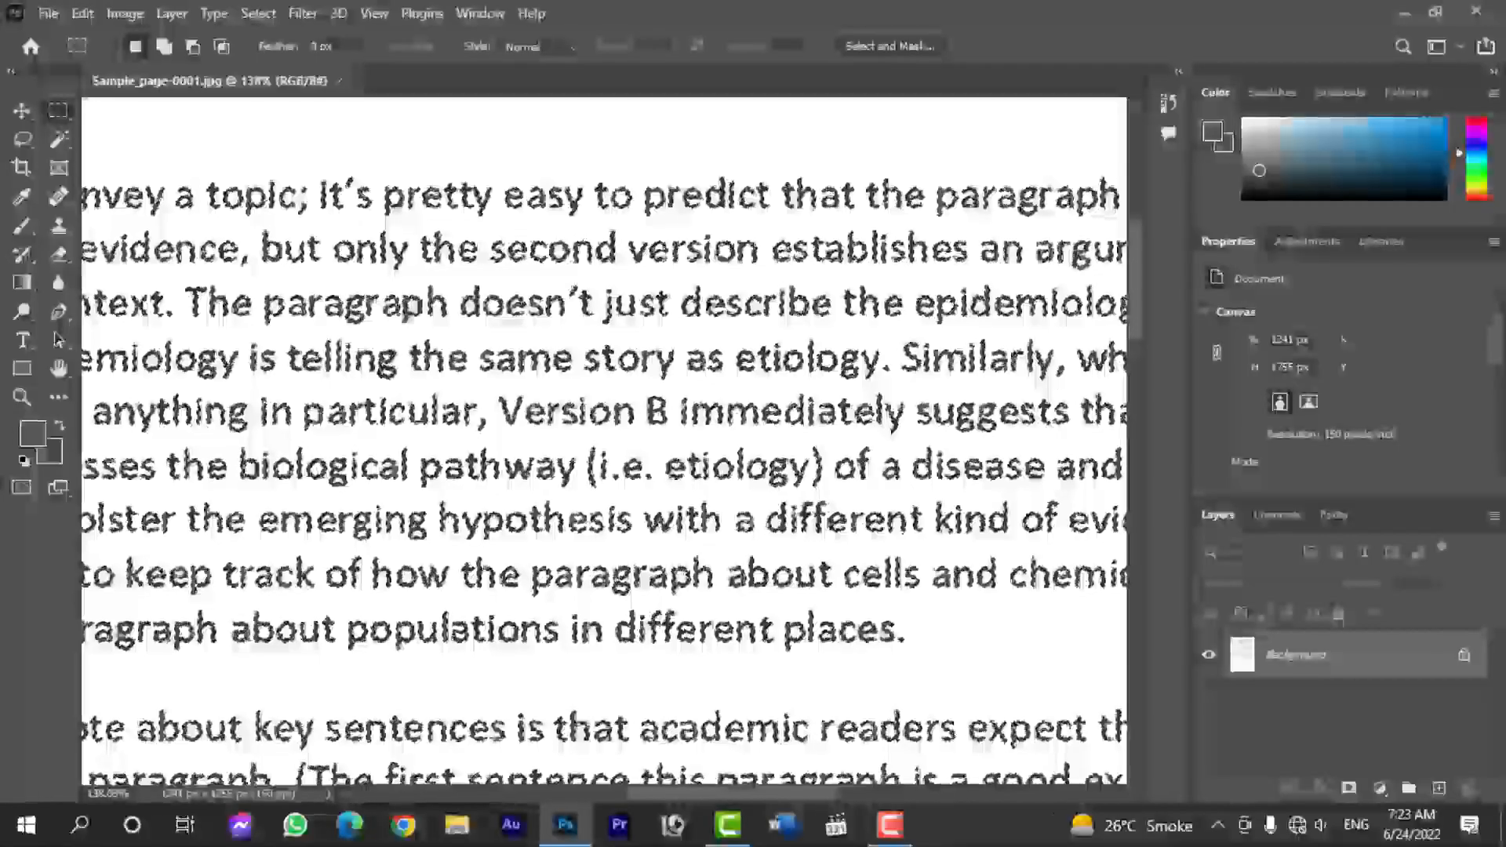
# - Invert the selection so that the page's lettering is selected instead of the white background
pyautogui.scroll(-2, 643, 309)
pyautogui.scroll(-5, 643, 308)
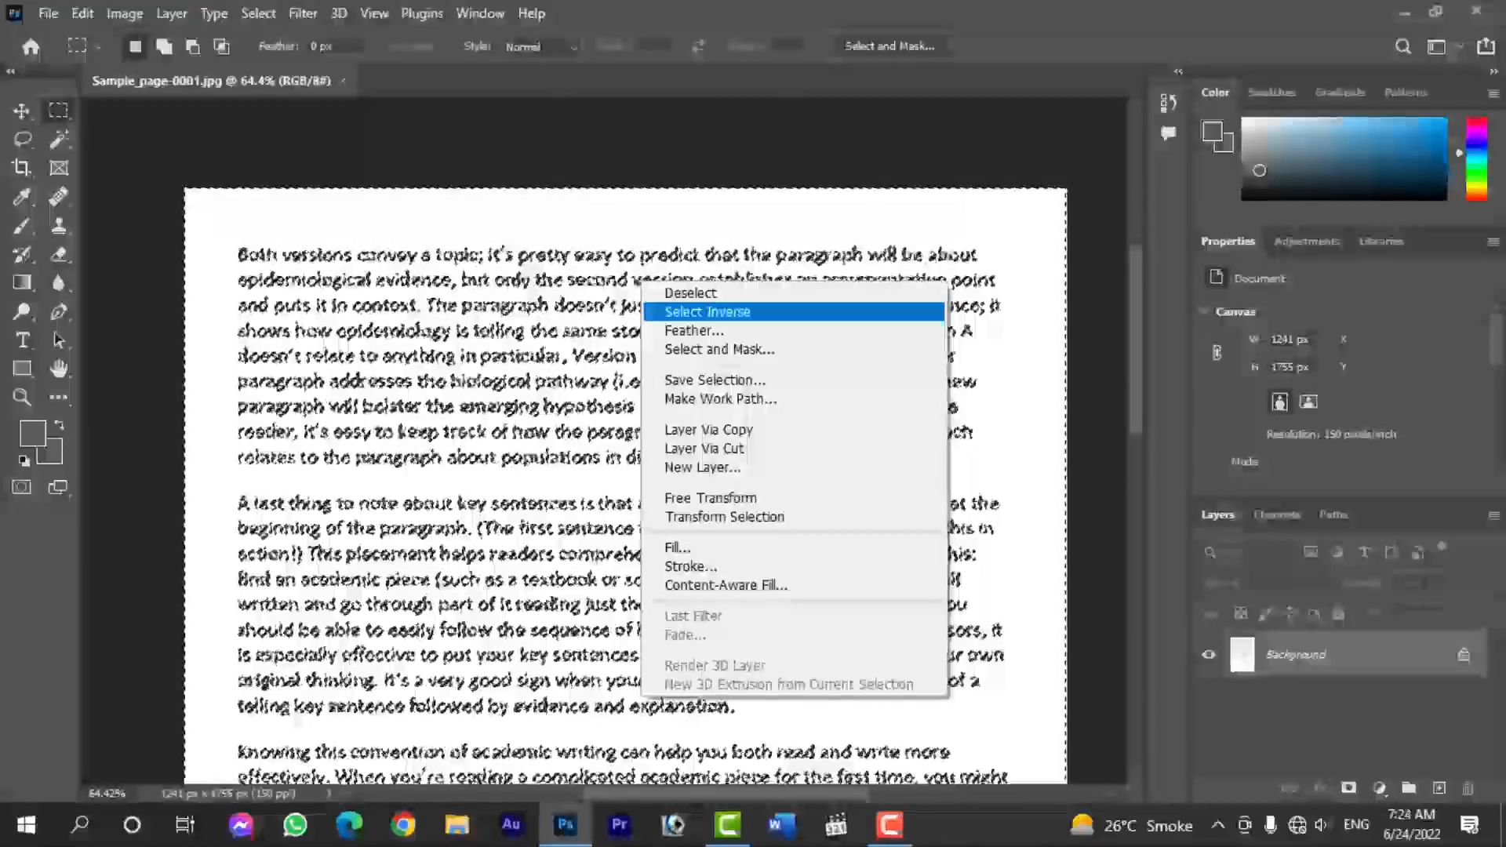
pyautogui.scroll(-4, 663, 321)
pyautogui.scroll(10, 663, 321)
pyautogui.scroll(2, 629, 321)
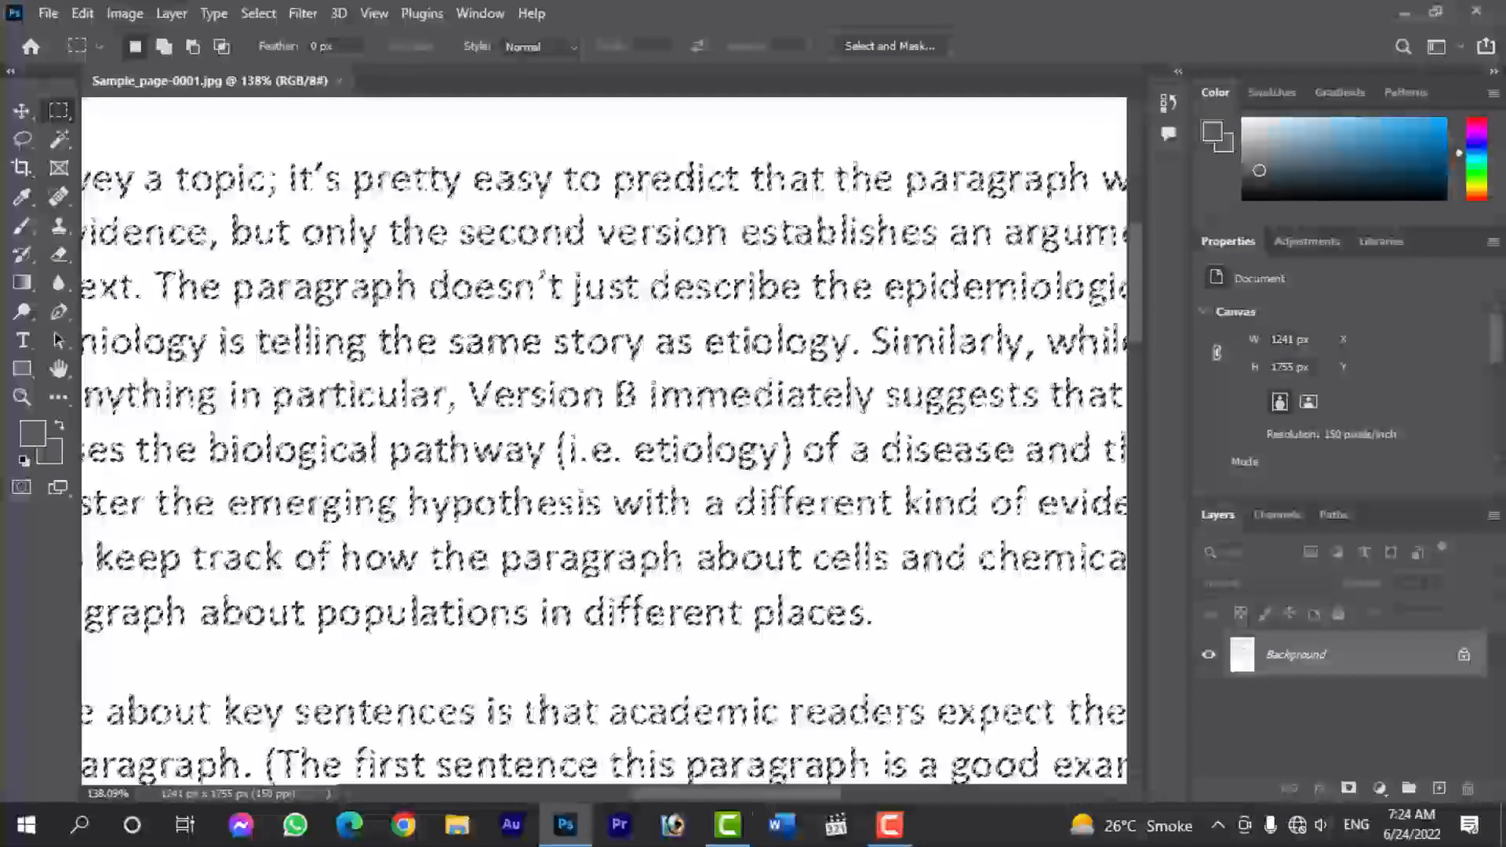
# - Set the foreground colour to a bright red in the Color Picker
pyautogui.click(33, 433)
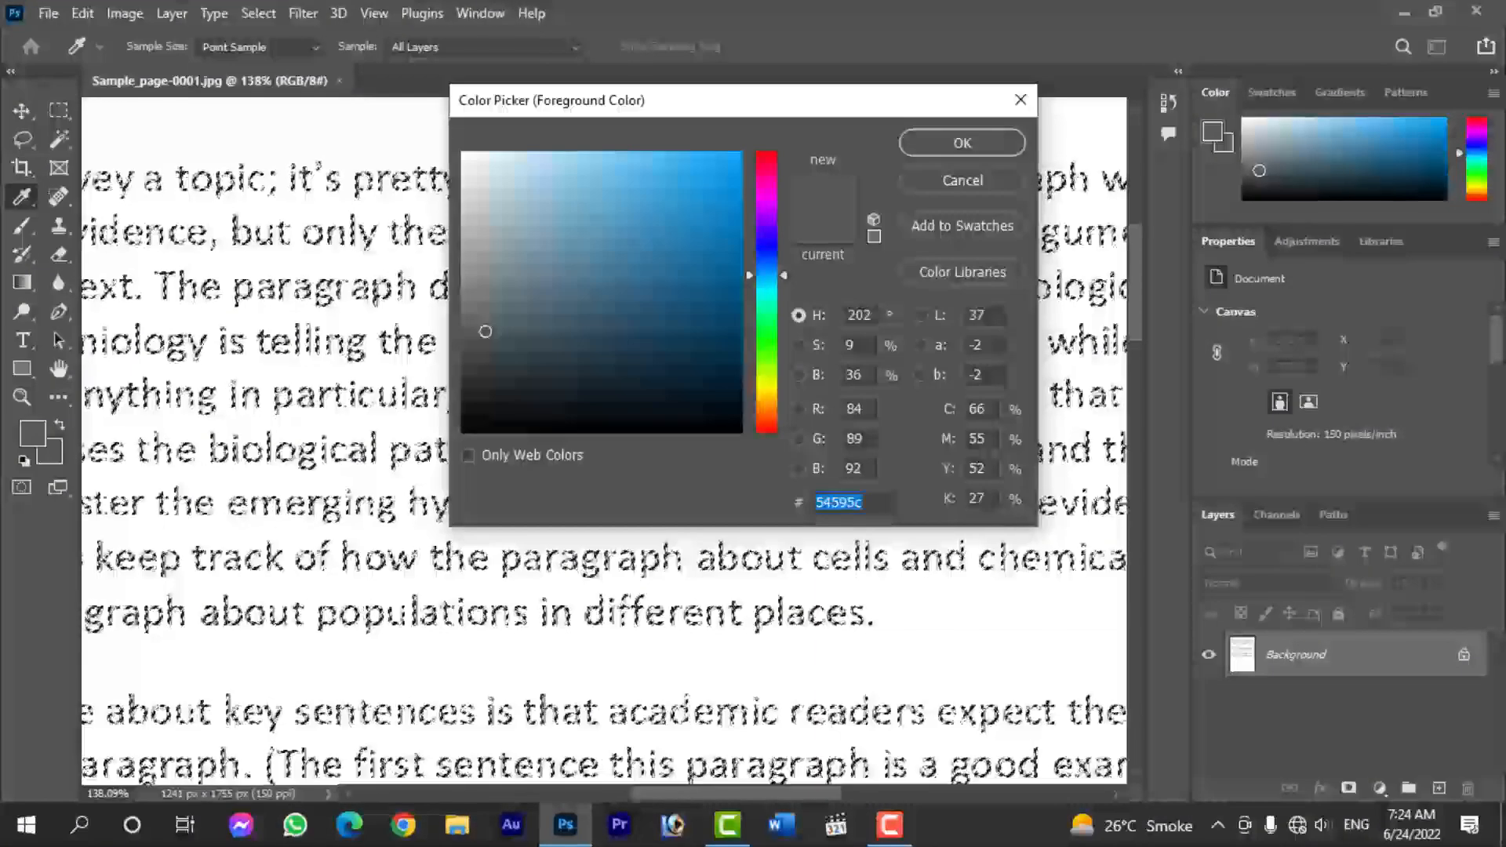
pyautogui.click(767, 158)
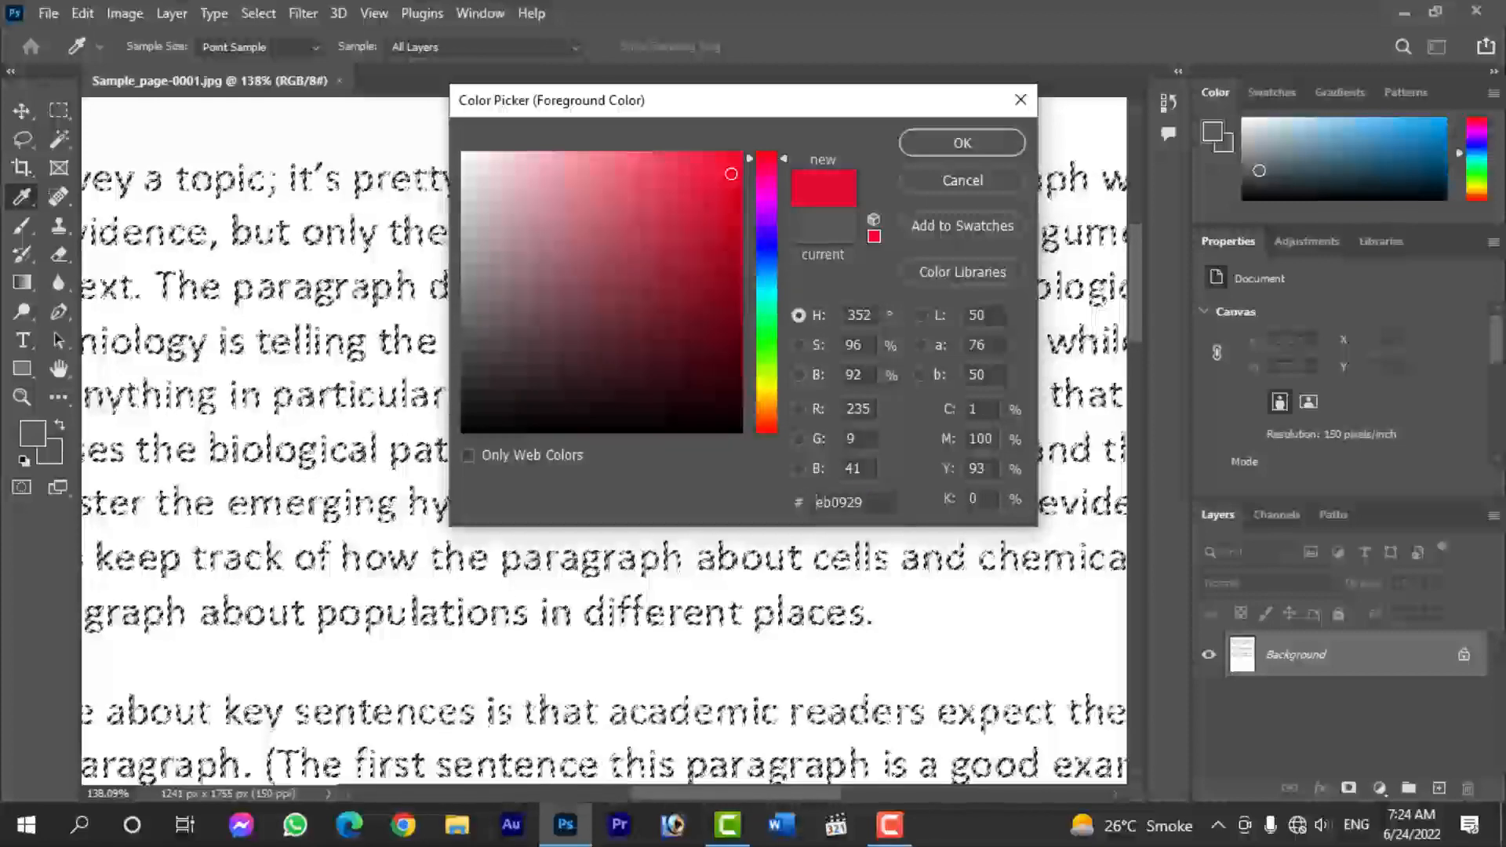
pyautogui.press('Return')
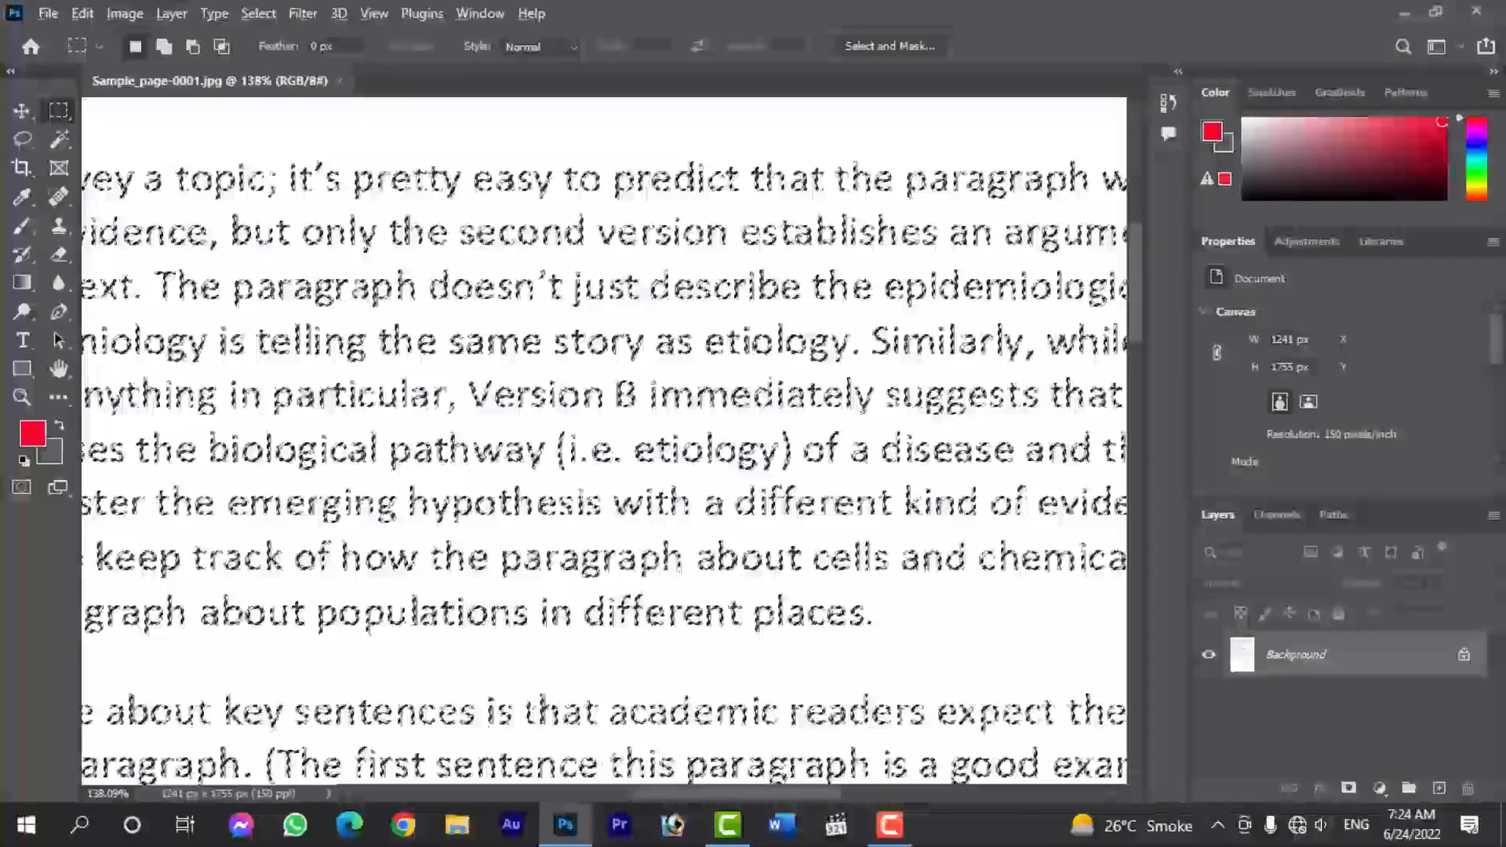
# - Try filling the selected text directly with the red foreground colour, and undo that fill
pyautogui.hotkey('alt', 'BackSpace')
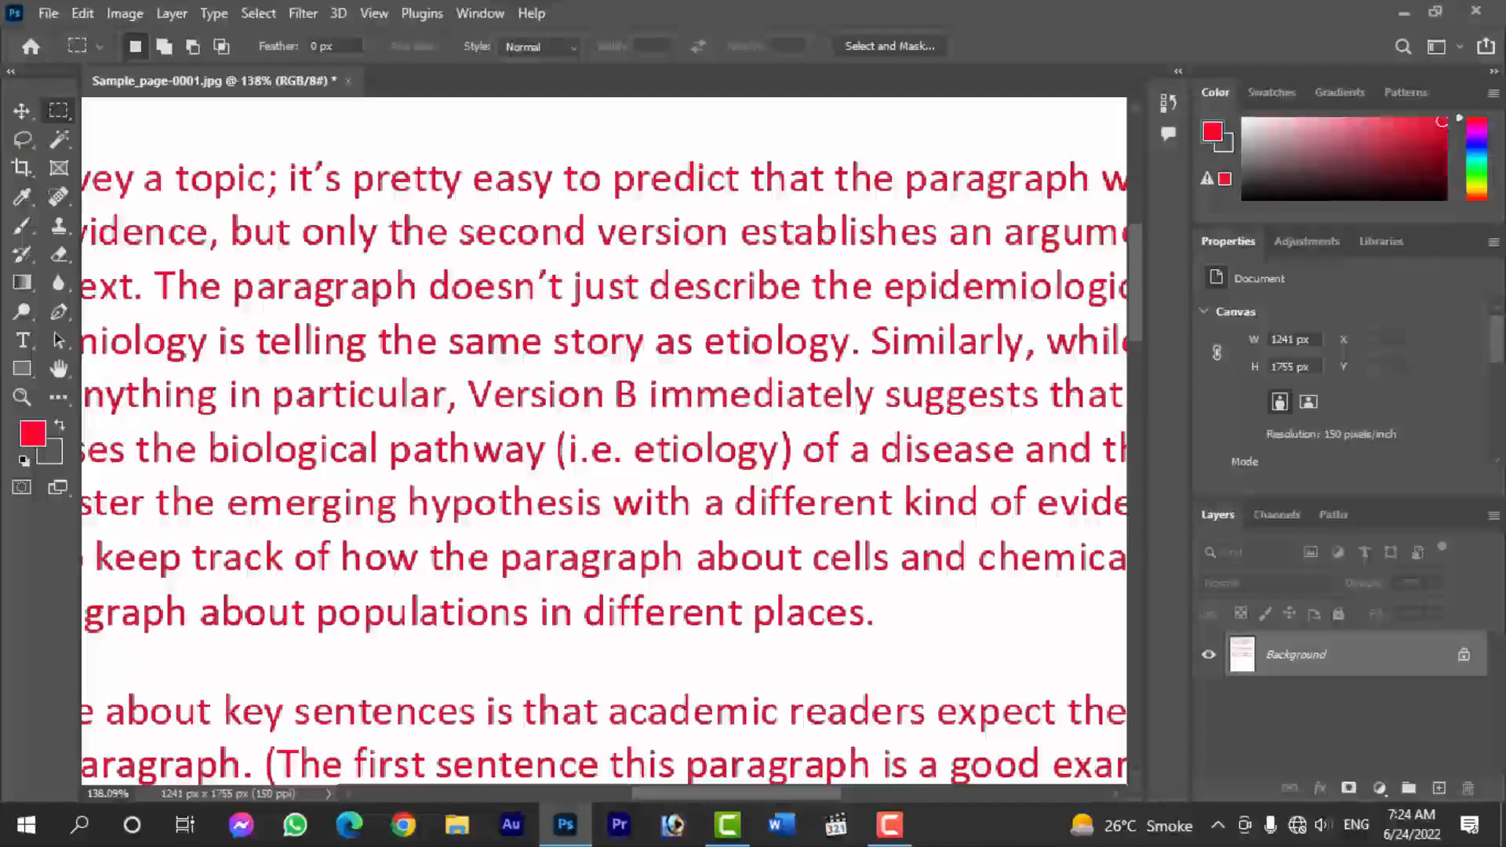
pyautogui.hotkey('ctrl', 'z')
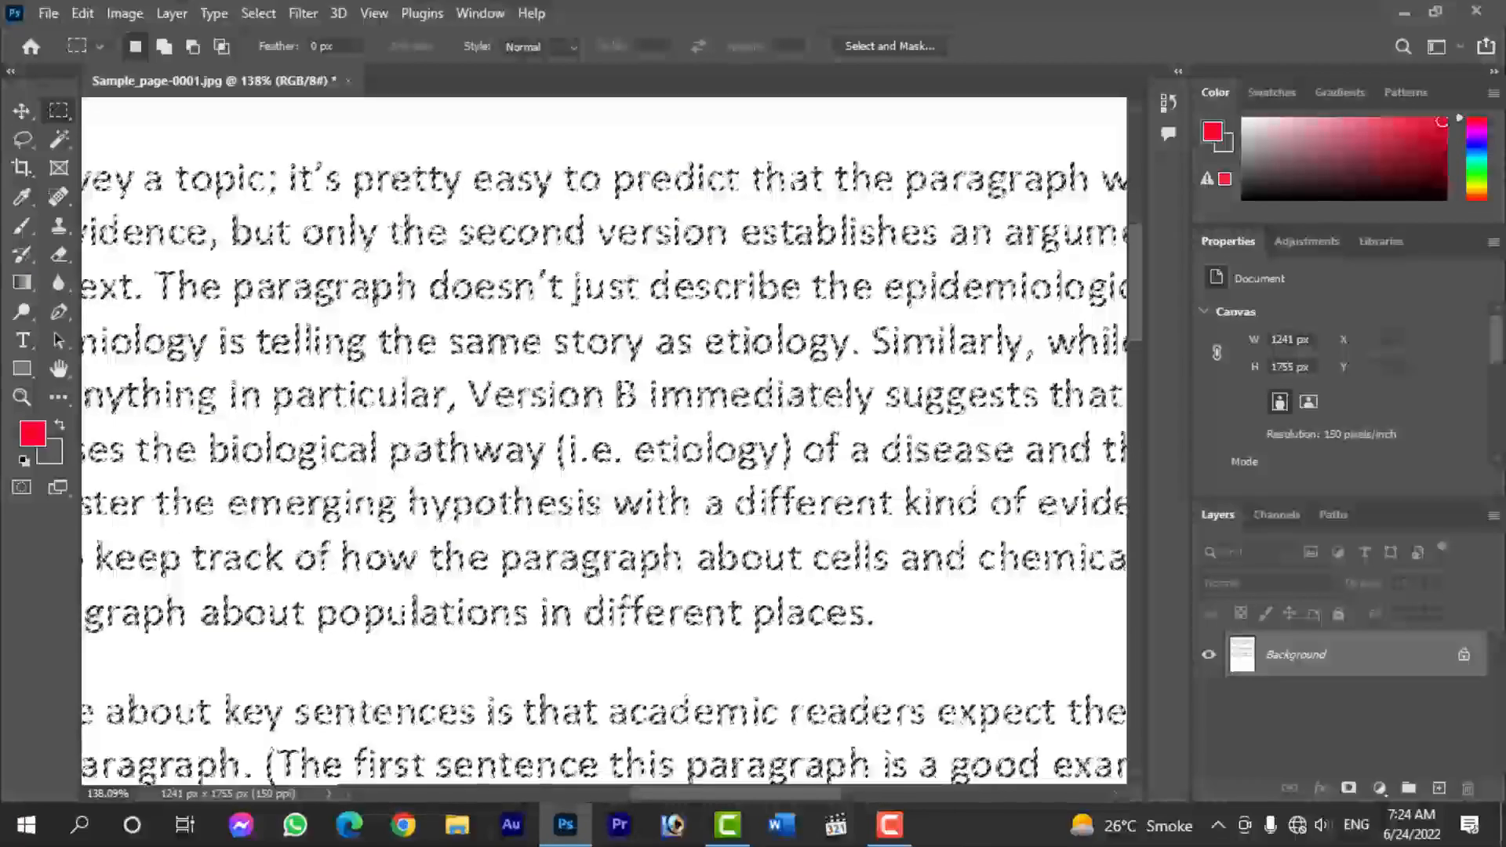
# - Fill the selected text using the Fill command with Foreground Color as contents, Normal mode and 100% opacity
pyautogui.click(83, 13)
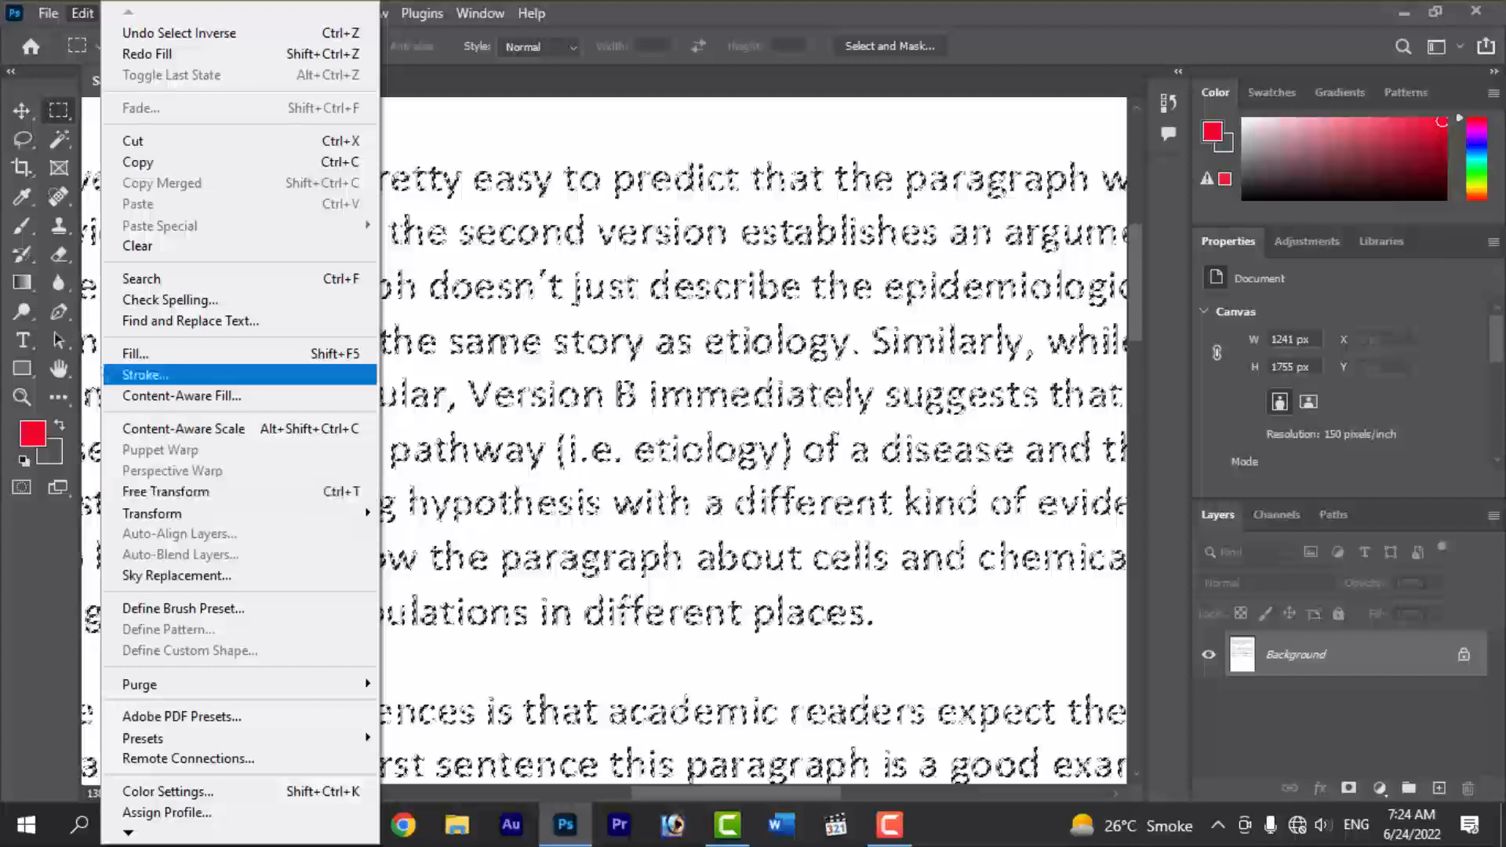
pyautogui.click(135, 354)
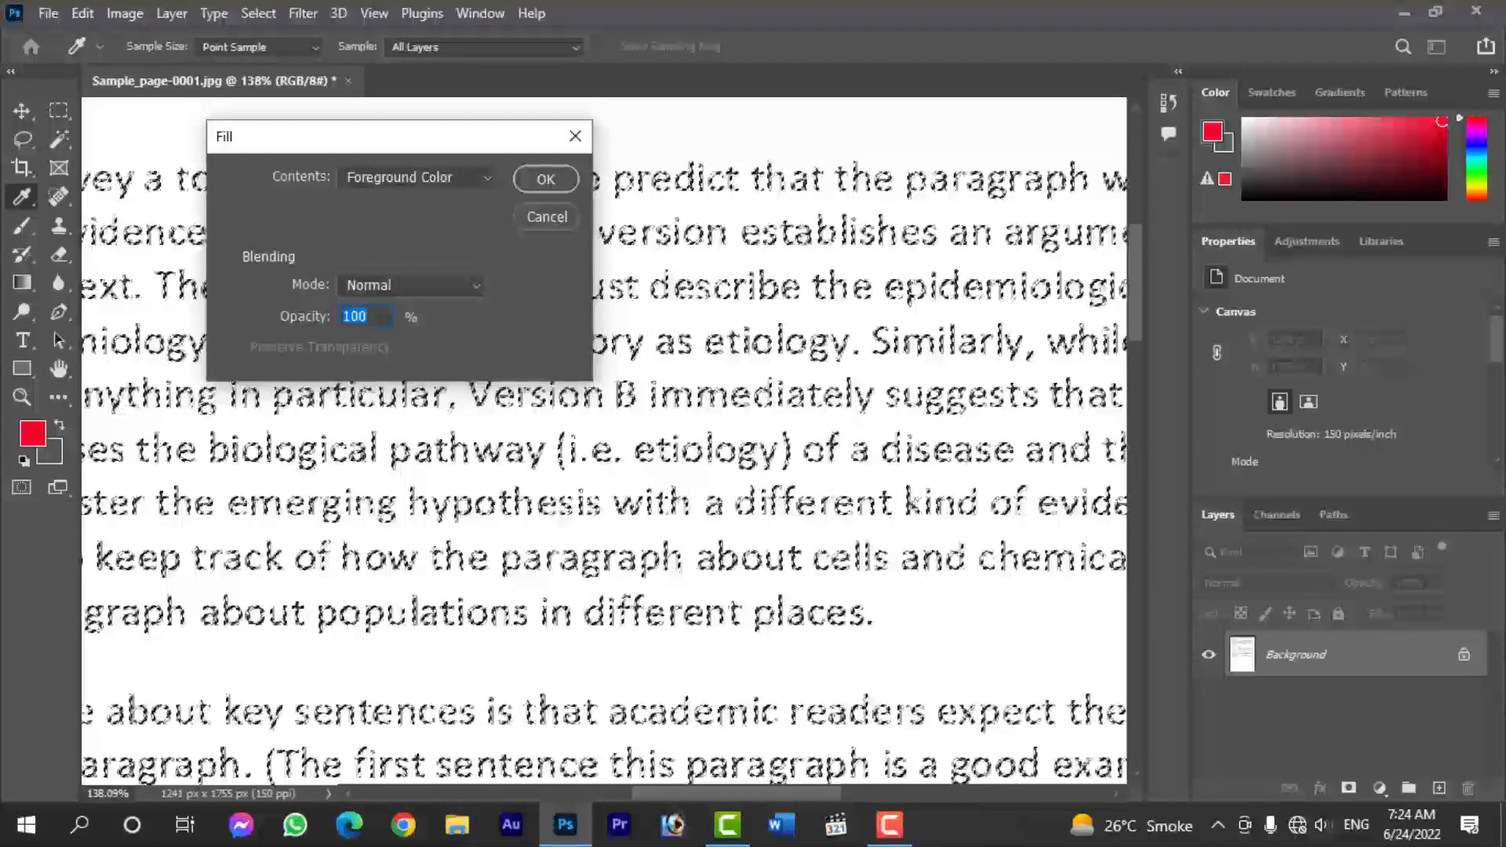
pyautogui.click(440, 178)
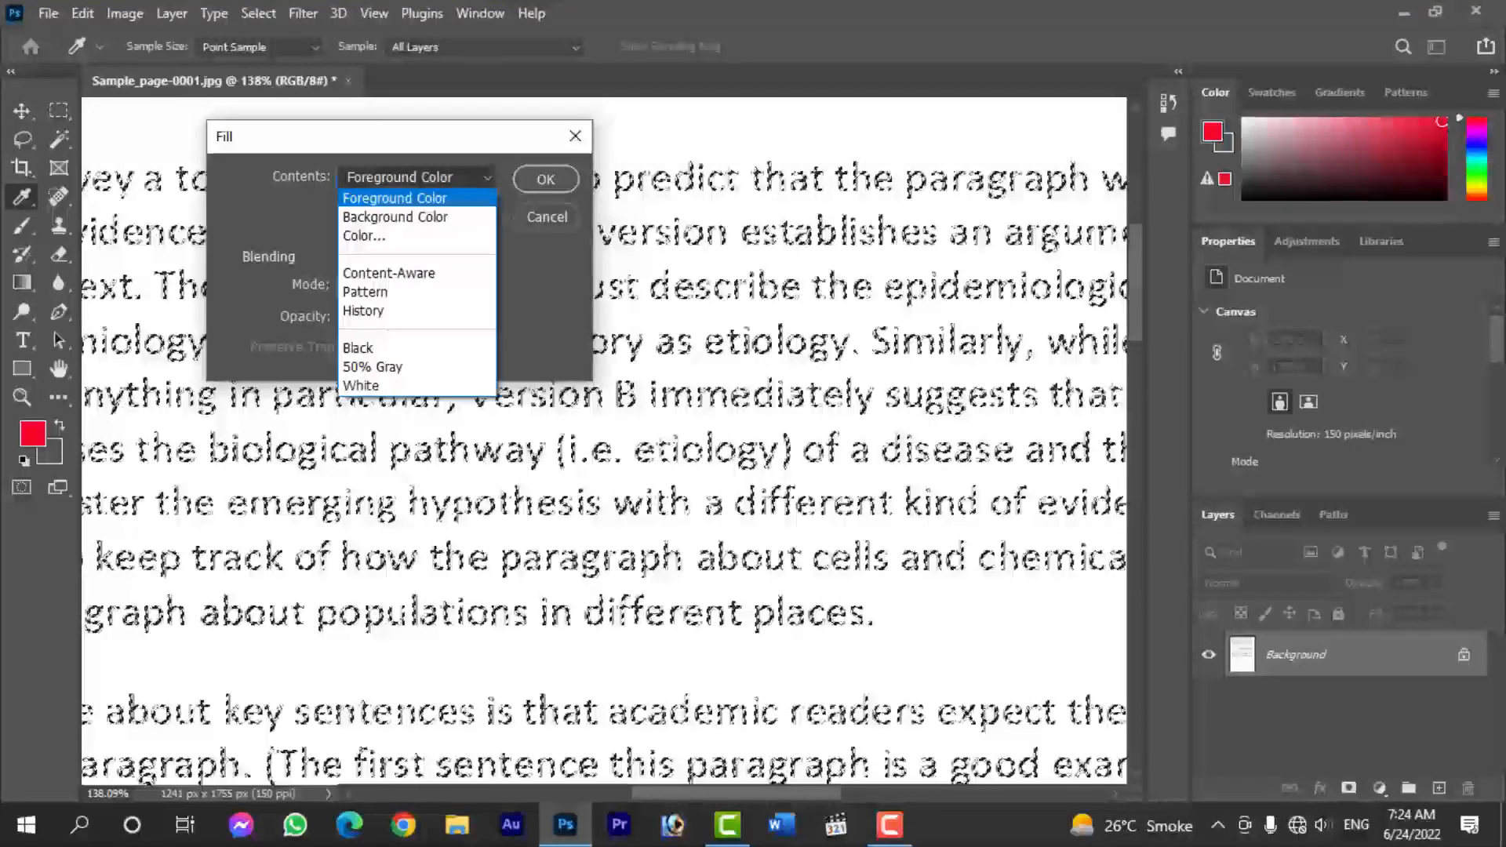
pyautogui.click(395, 199)
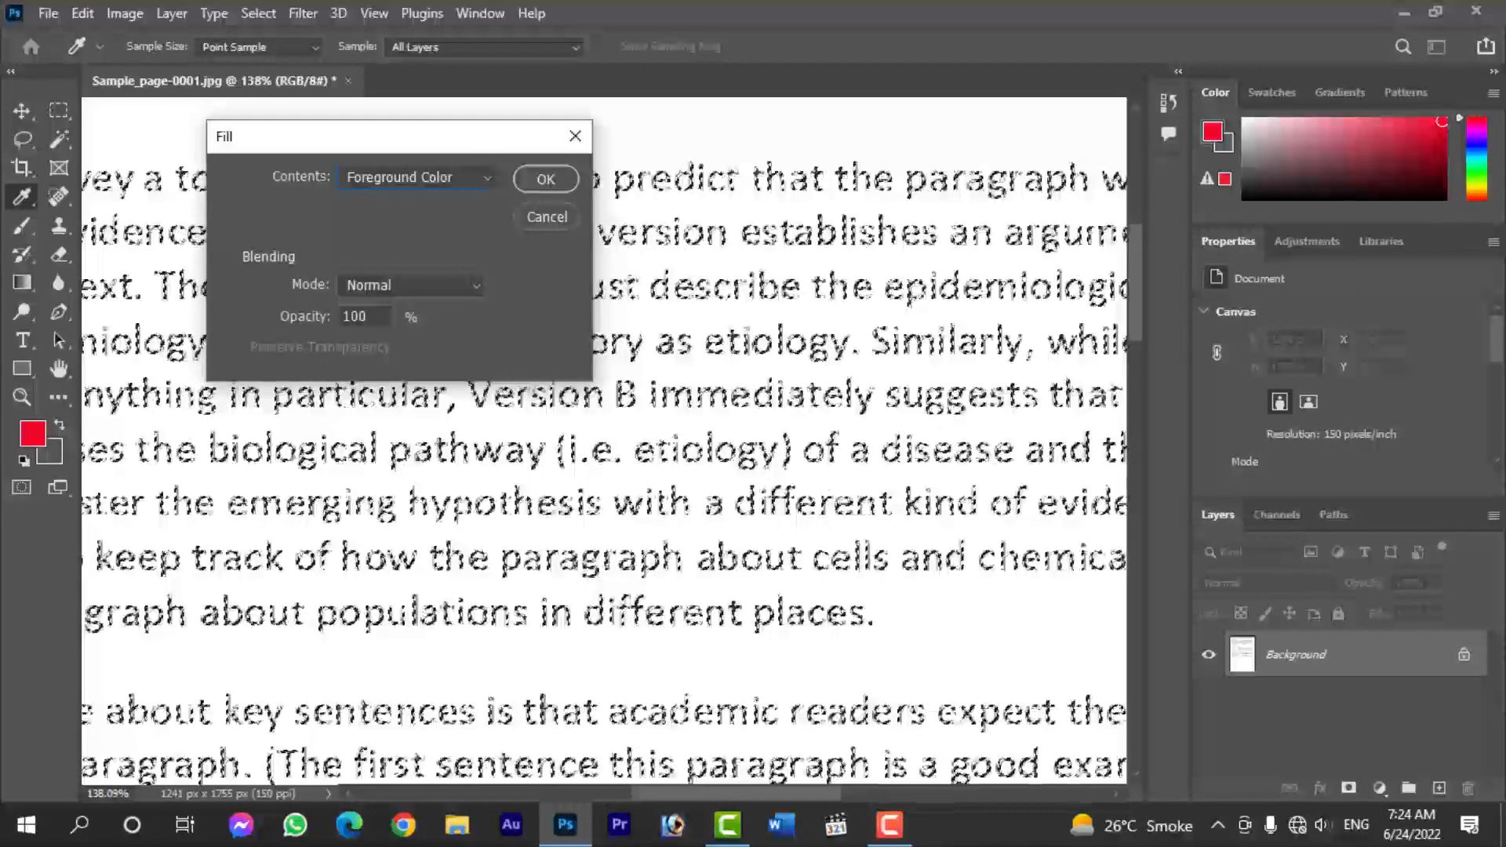
pyautogui.press('Return')
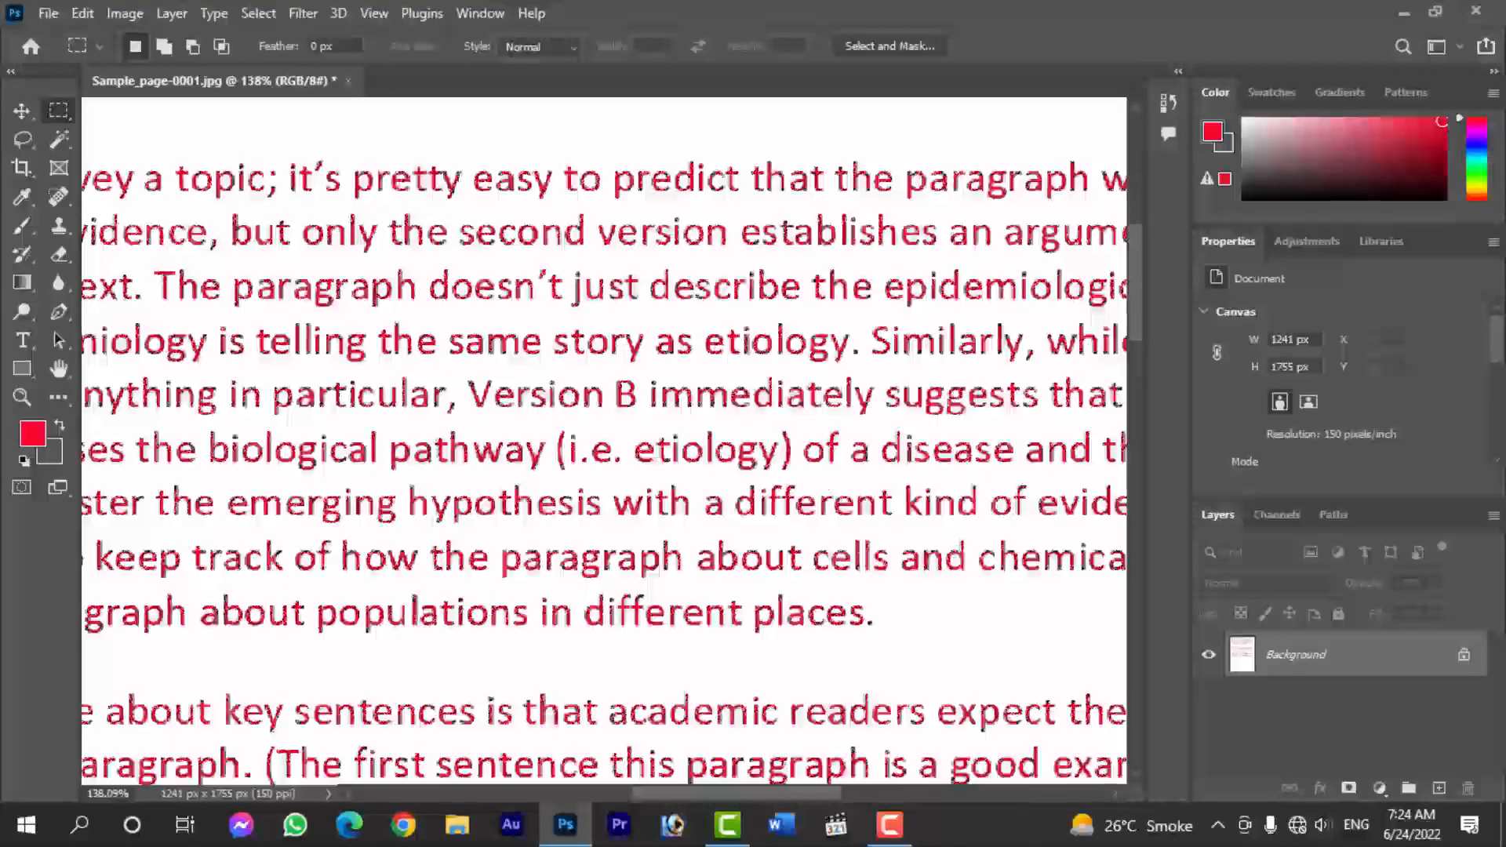
# - Deselect the recoloured text and undo the deselection to bring the text selection back
pyautogui.hotkey('ctrl', 'd')
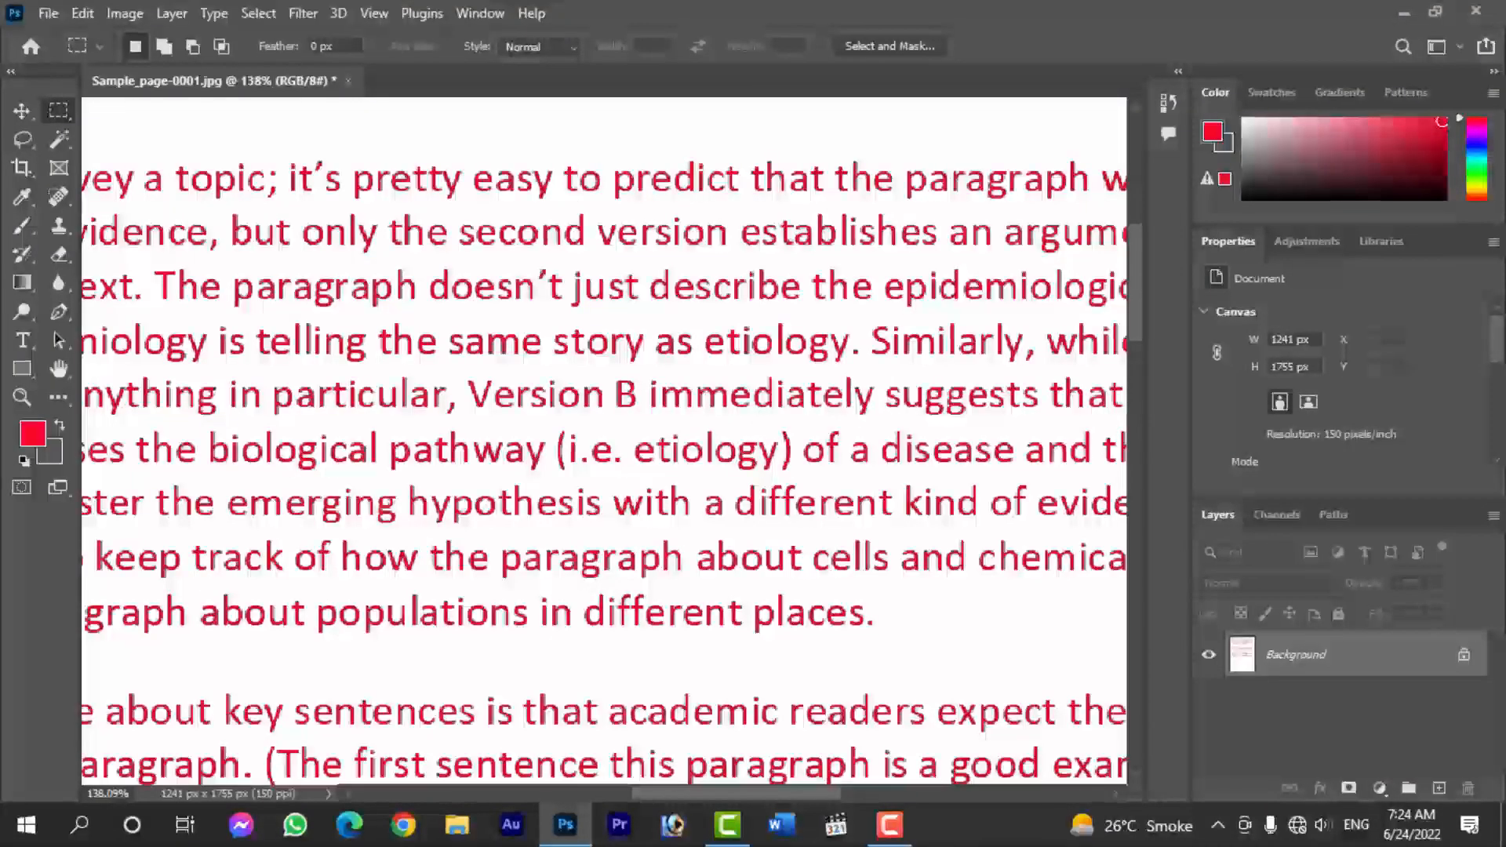
pyautogui.hotkey('ctrl', 'z')
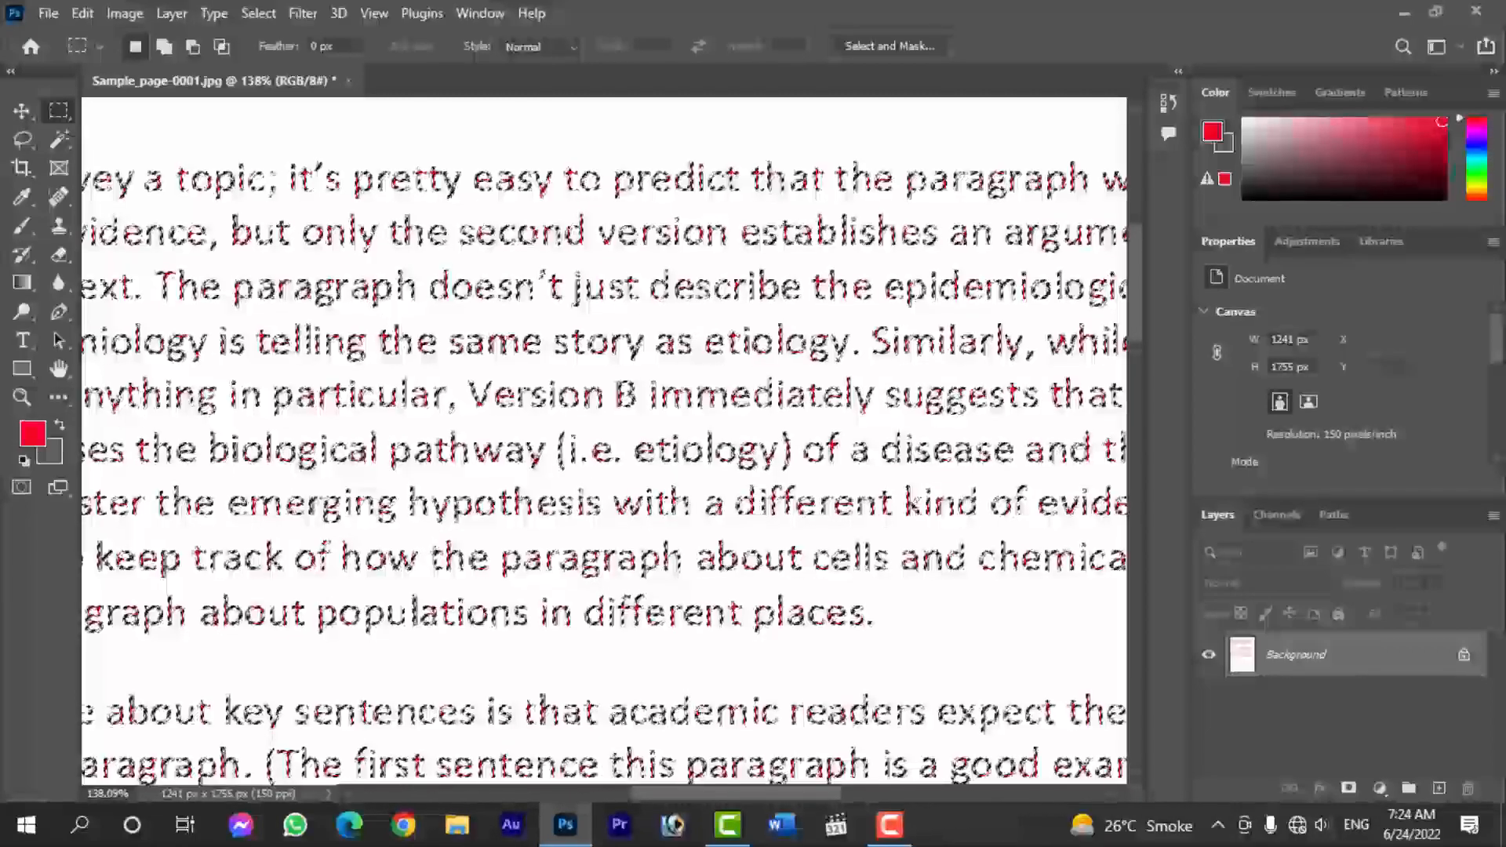
pyautogui.hotkey('ctrl', 'z')
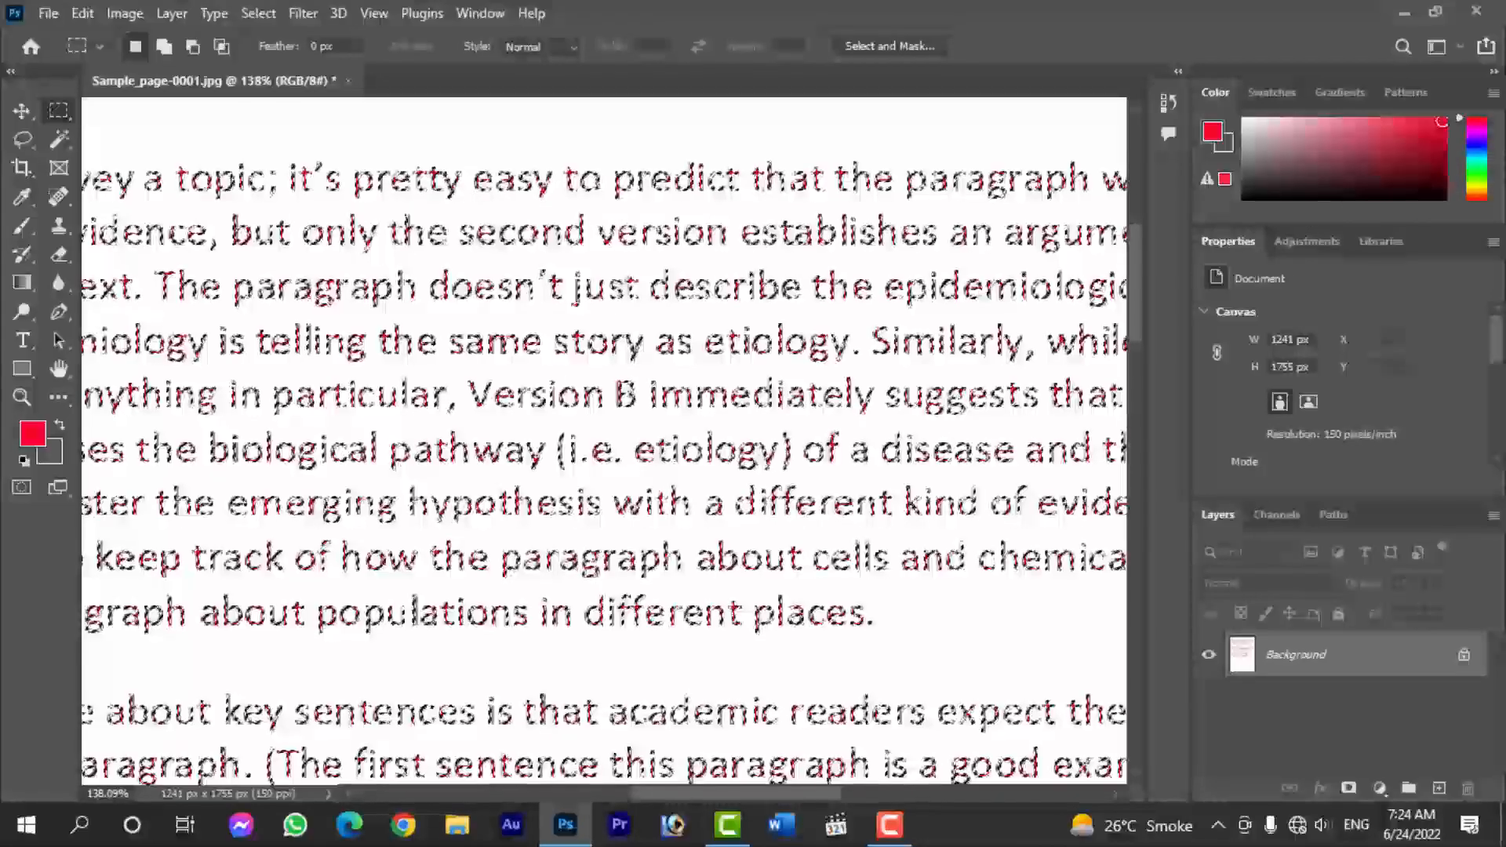
# - Clear the selection around the recoloured text on the Background layer
pyautogui.click(209, 15)
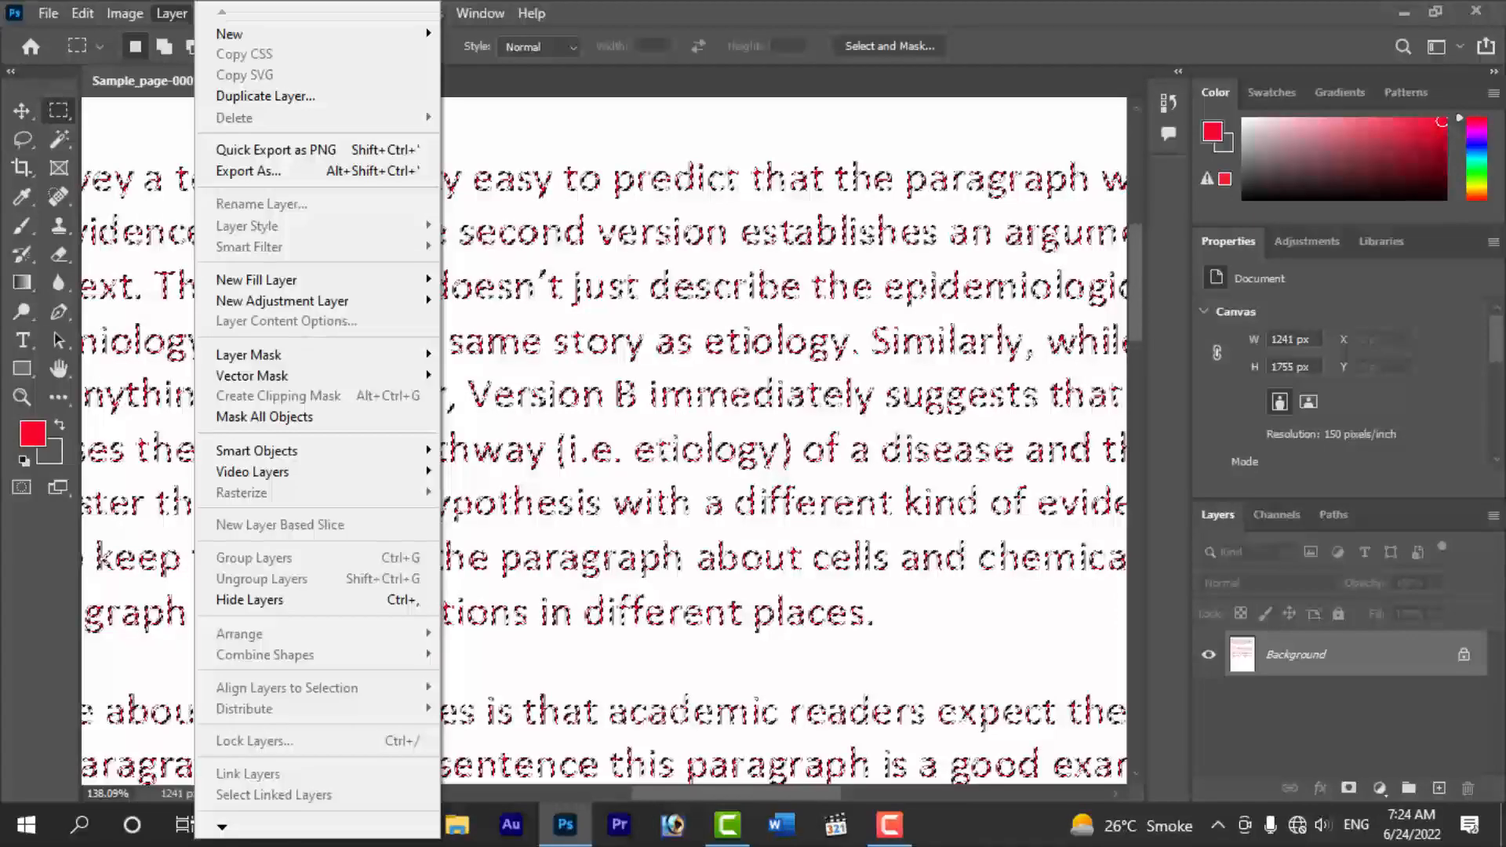
pyautogui.click(258, 13)
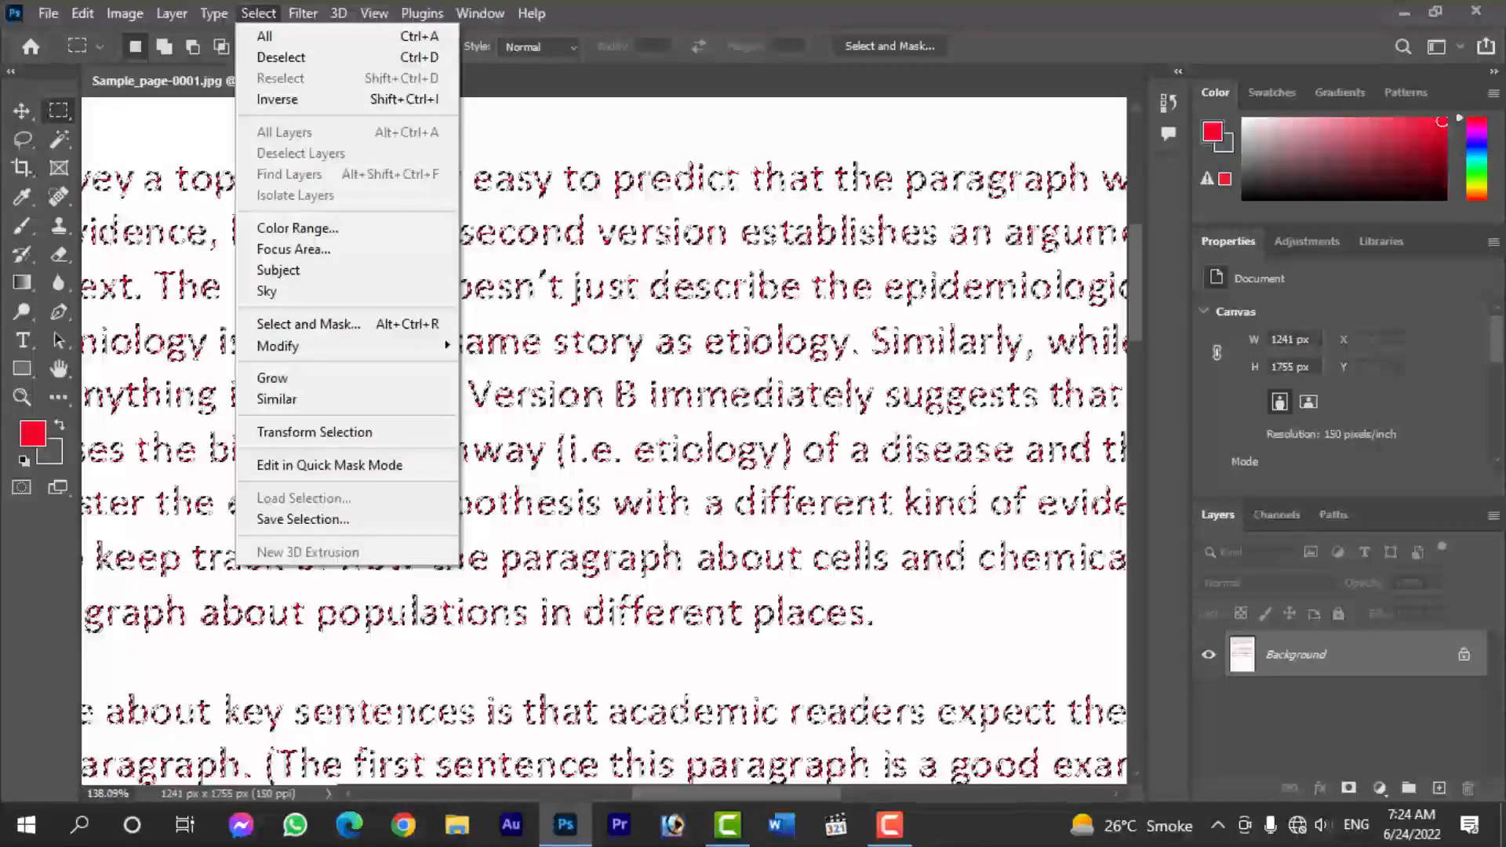
pyautogui.press('Escape')
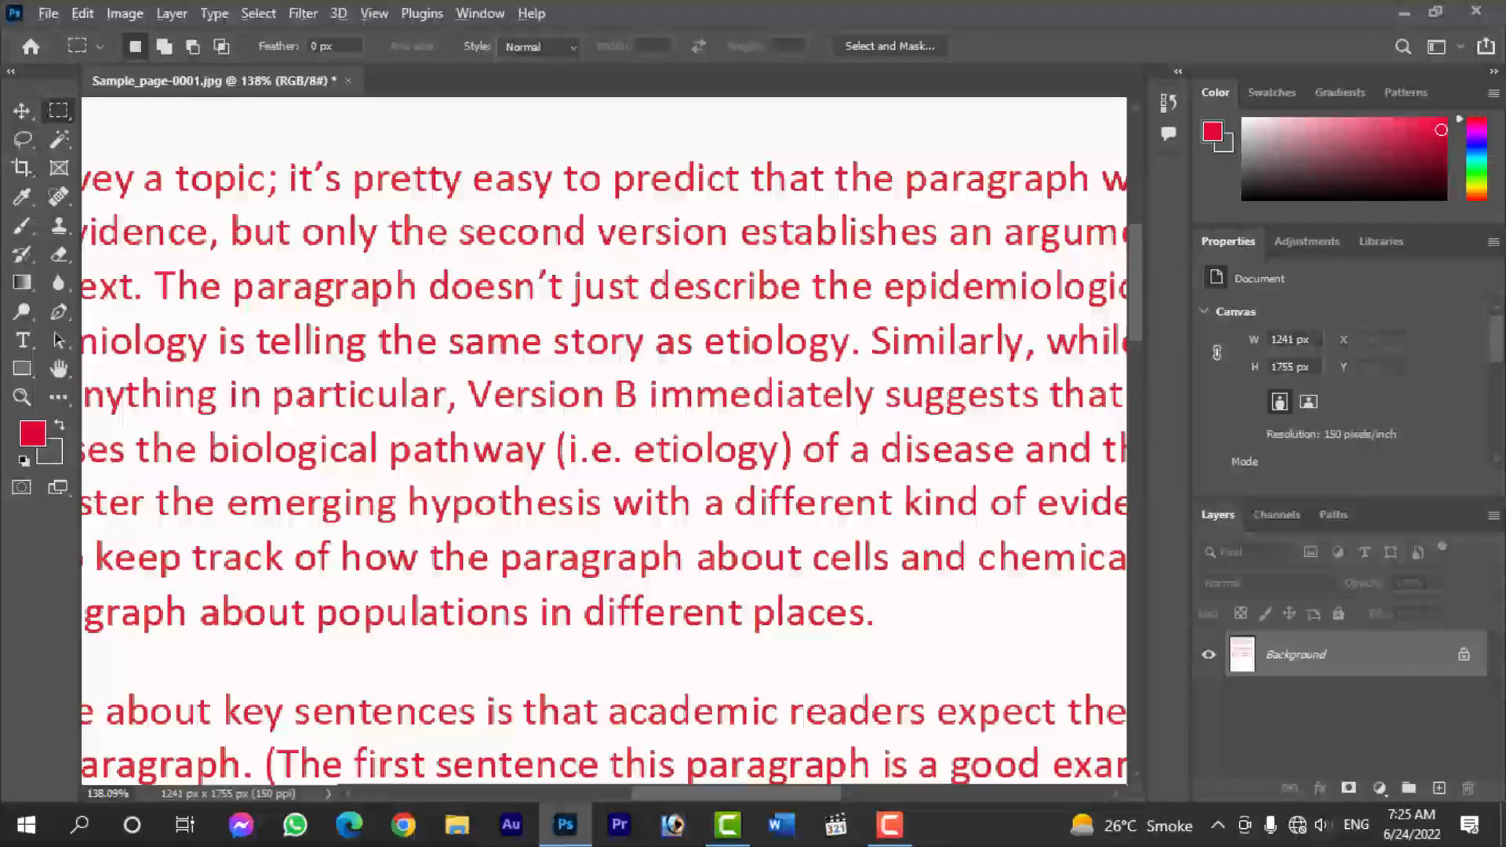
# - Inspect the red text up close and across the paragraphs of the page
pyautogui.scroll(1, 785, 308)
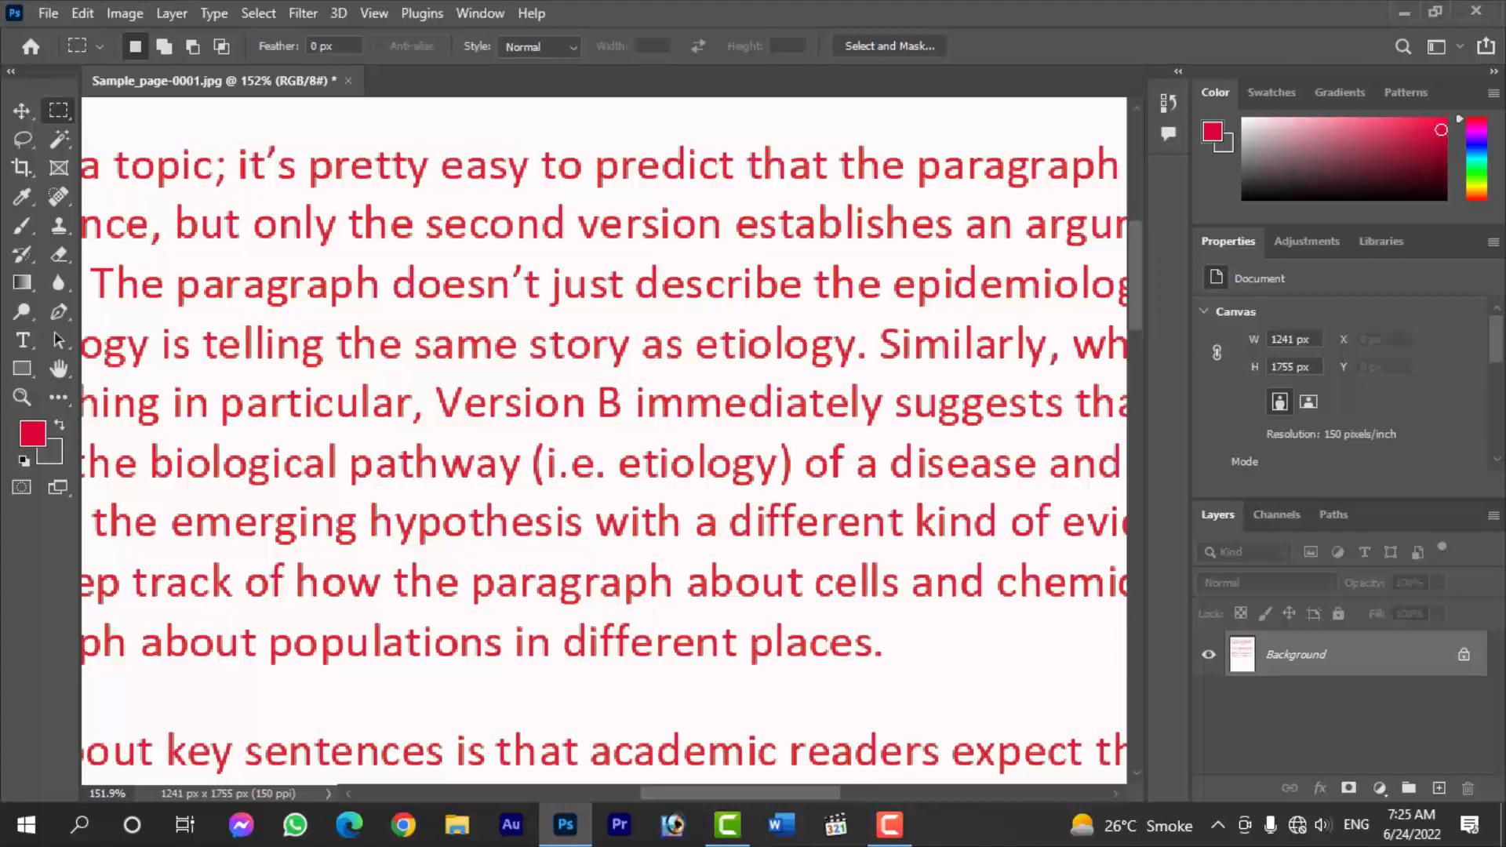
pyautogui.scroll(-2, 782, 313)
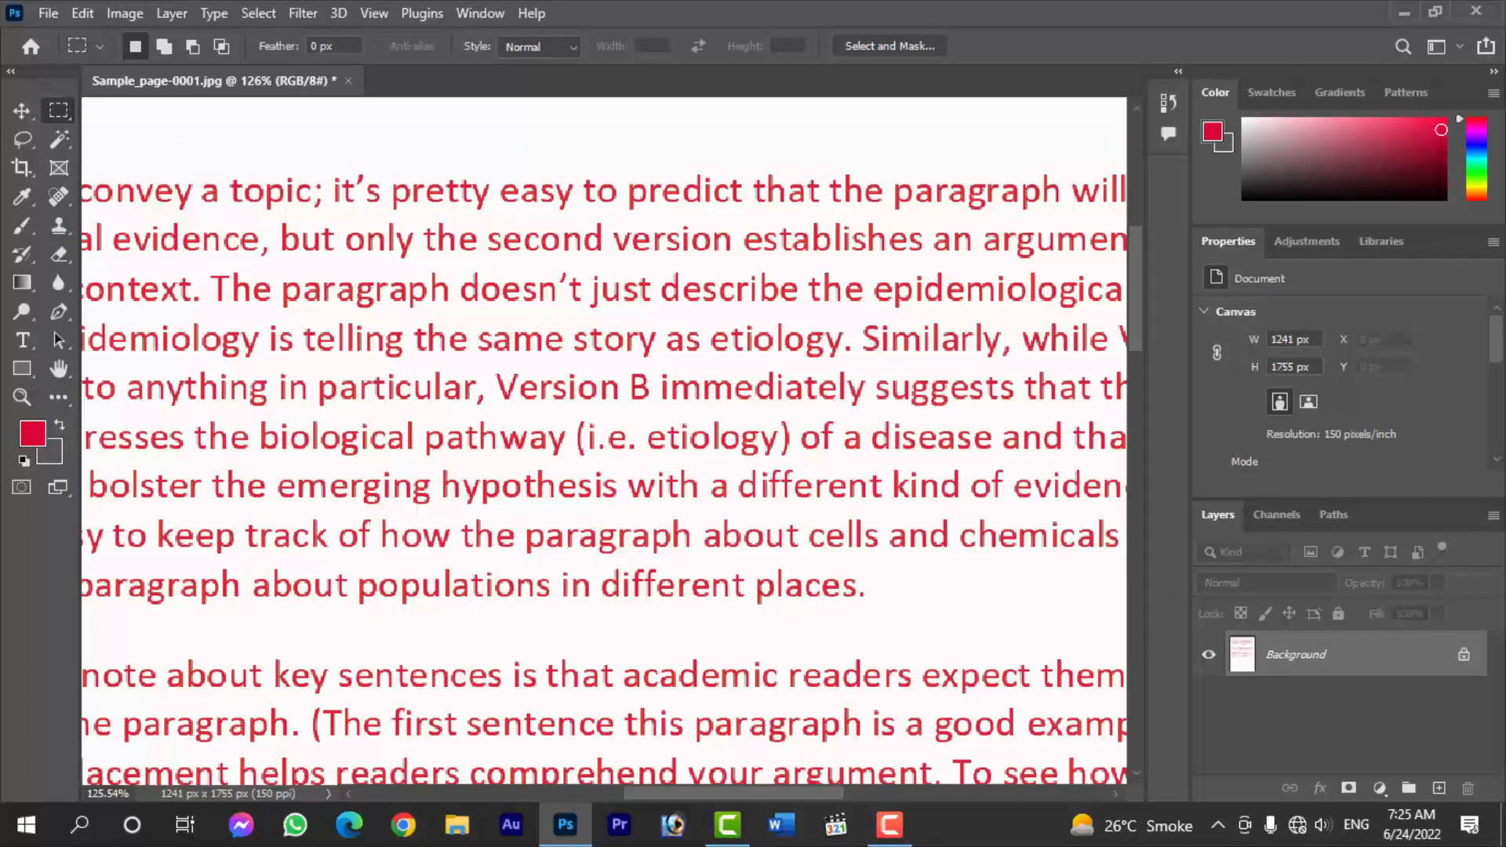
pyautogui.scroll(-2, 782, 312)
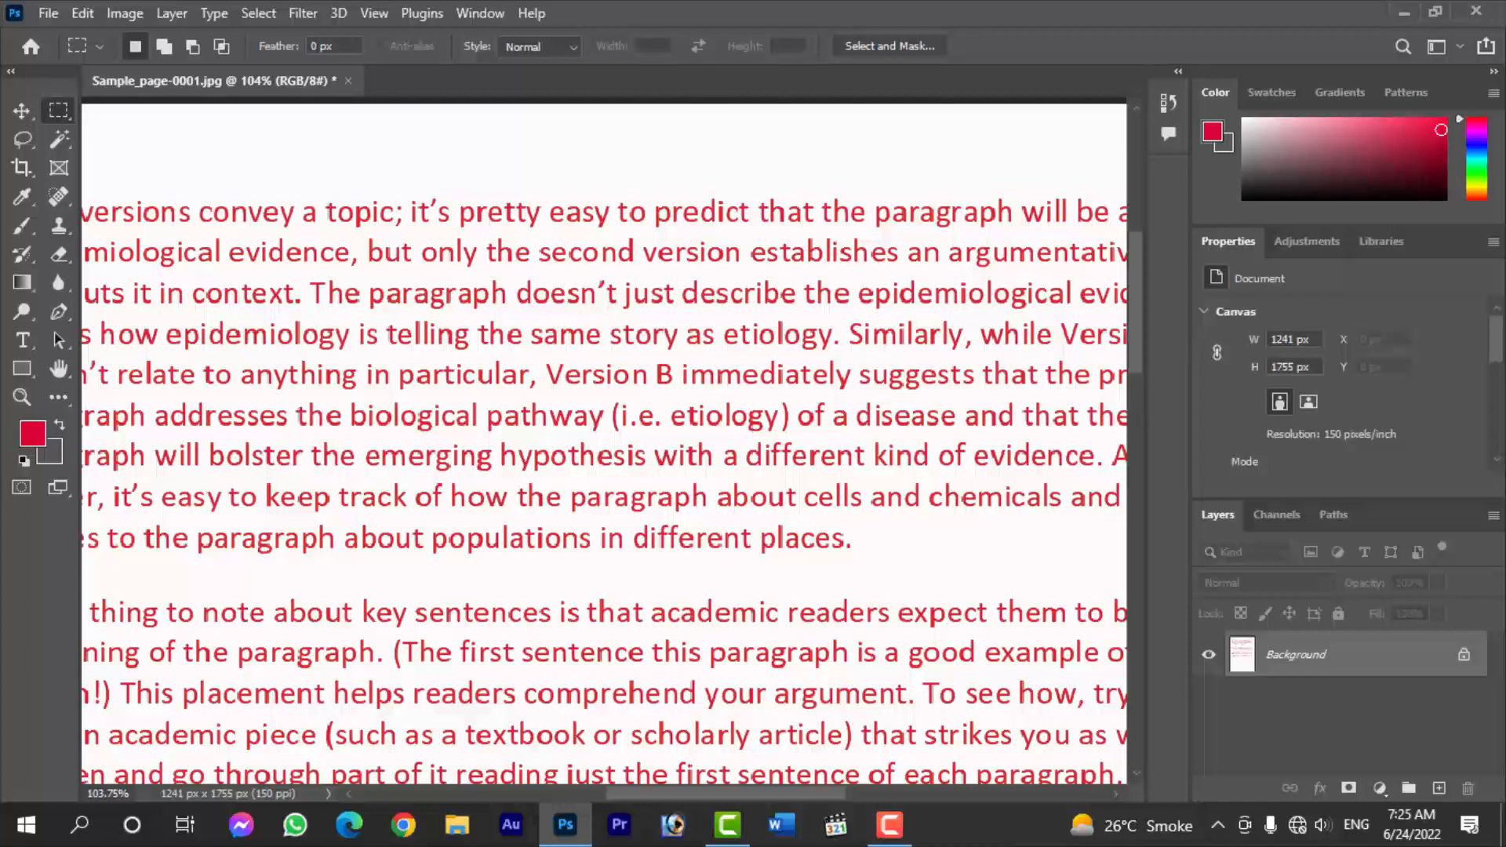
pyautogui.scroll(-1, 782, 306)
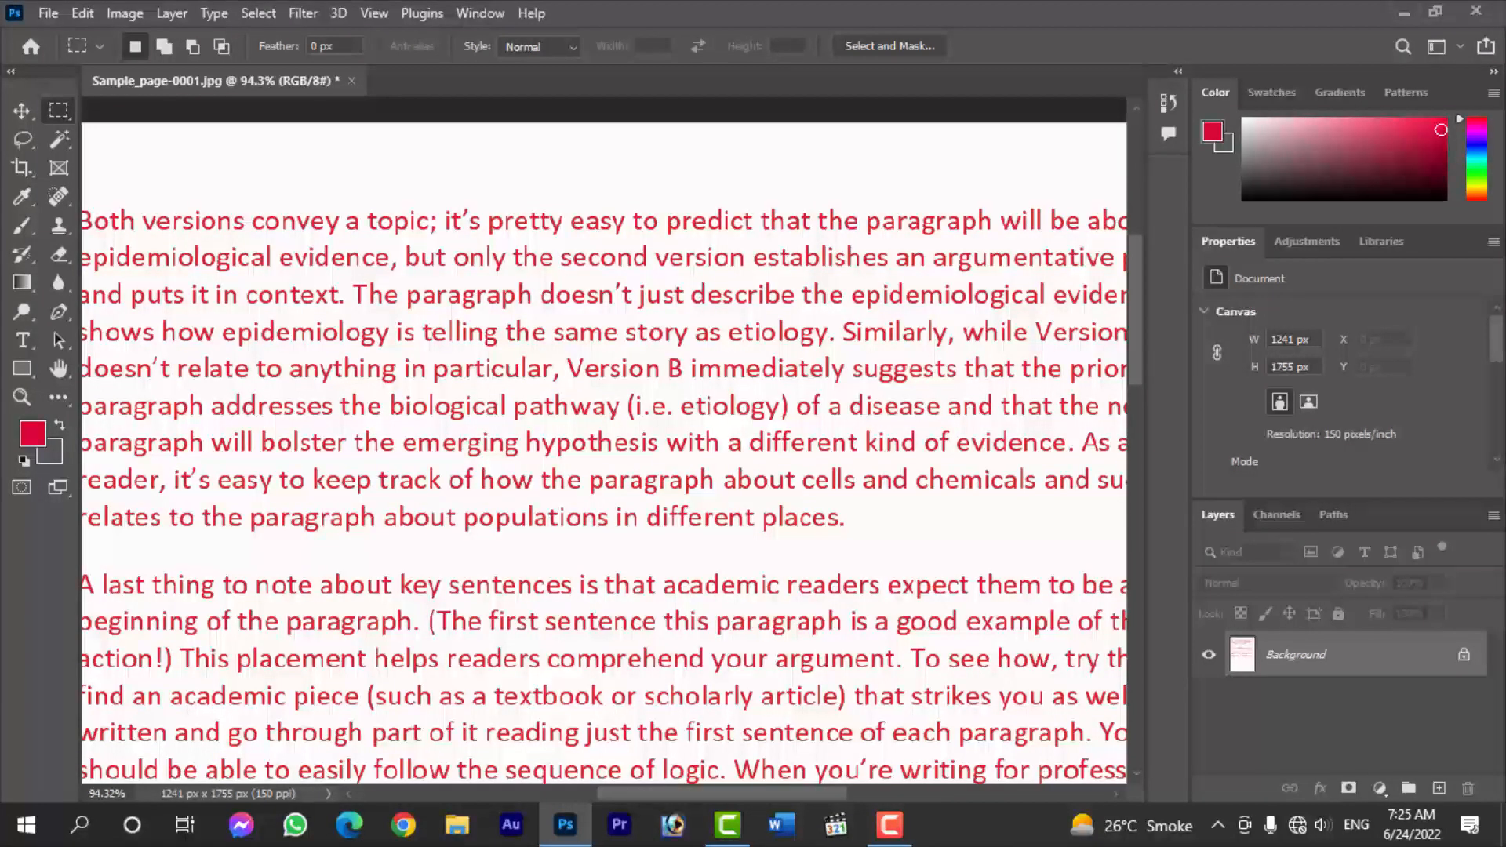
pyautogui.scroll(-3, 701, 283)
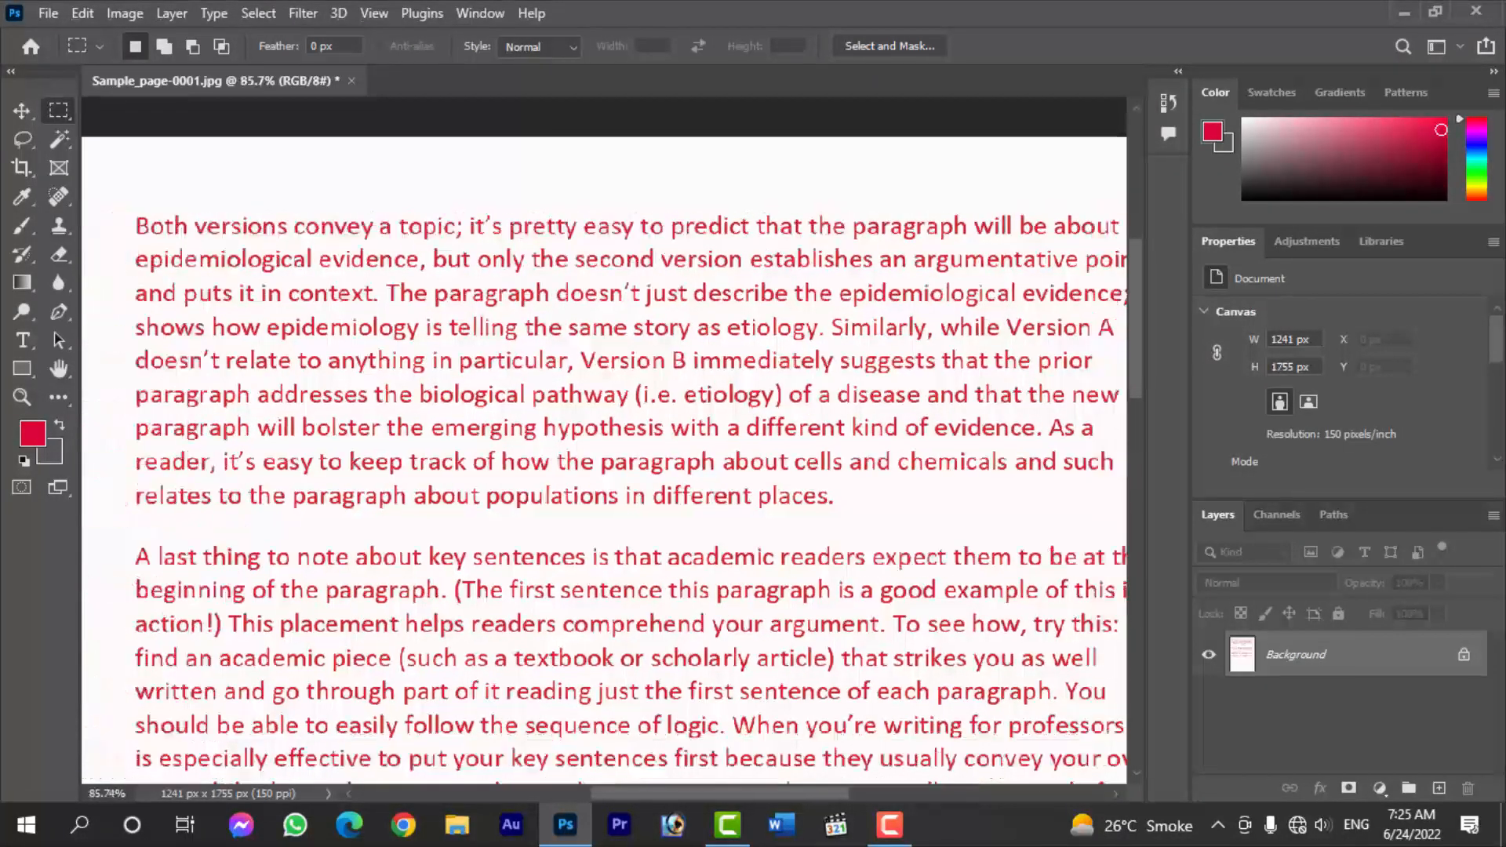